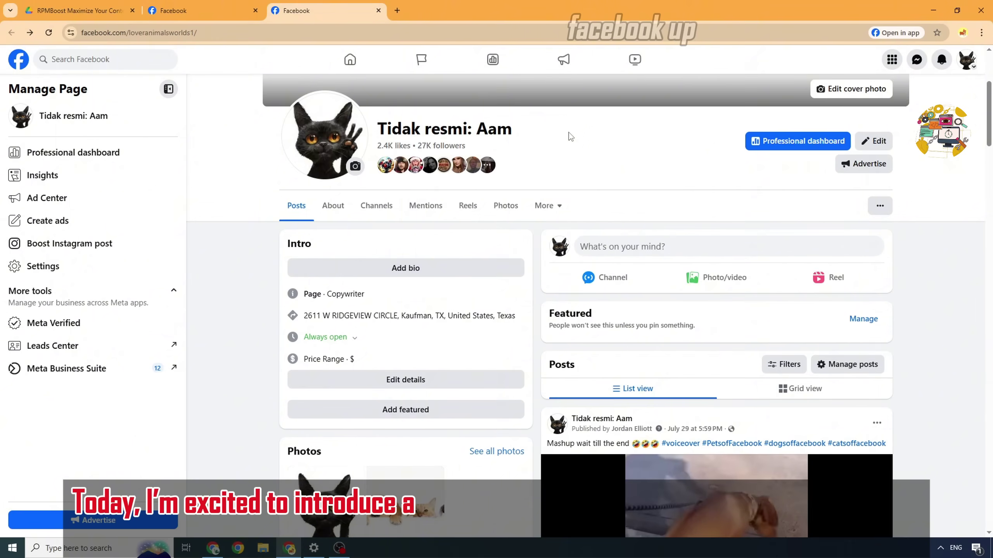
Step: Review the post's insights: view count, $18.86 approximate earnings, and United States as top country
{"action": "scroll", "coordinate": [587, 165], "scroll_direction": "down", "scroll_amount": 5}
{"action": "scroll", "coordinate": [717, 190], "scroll_direction": "down", "scroll_amount": 5}
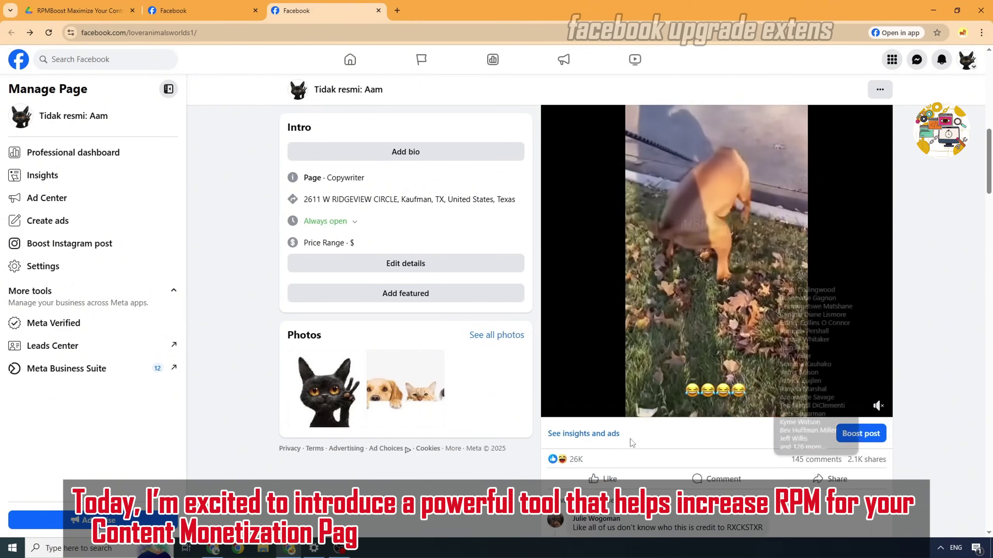
{"action": "left_click", "coordinate": [587, 434]}
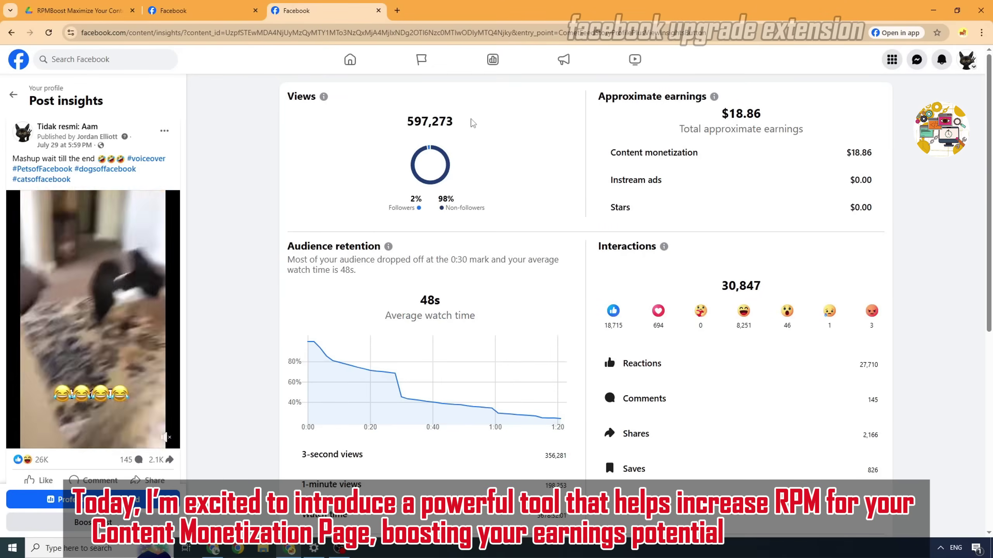
{"action": "left_click_drag", "start_coordinate": [408, 122], "coordinate": [449, 121]}
{"action": "left_click_drag", "start_coordinate": [721, 113], "coordinate": [760, 114]}
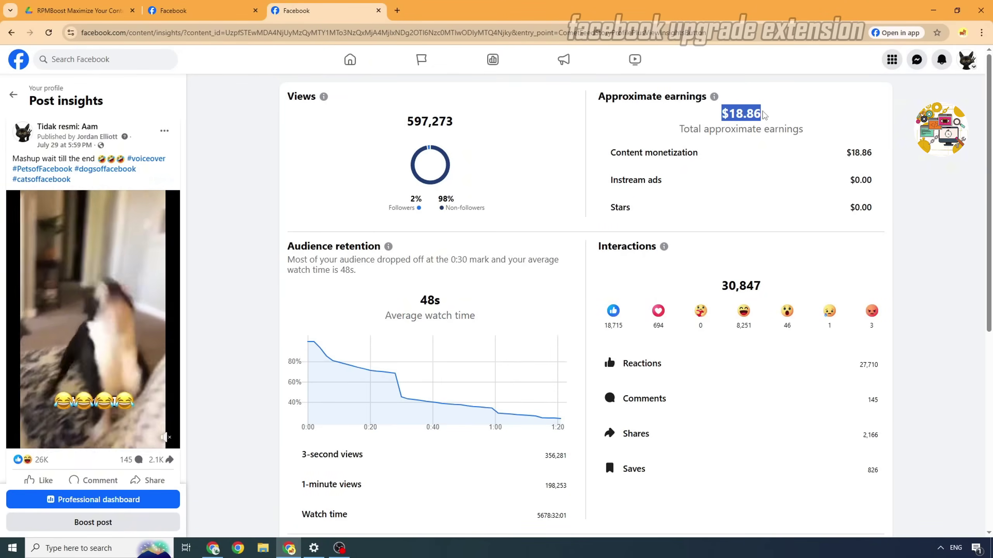
{"action": "scroll", "coordinate": [688, 190], "scroll_direction": "down", "scroll_amount": 5}
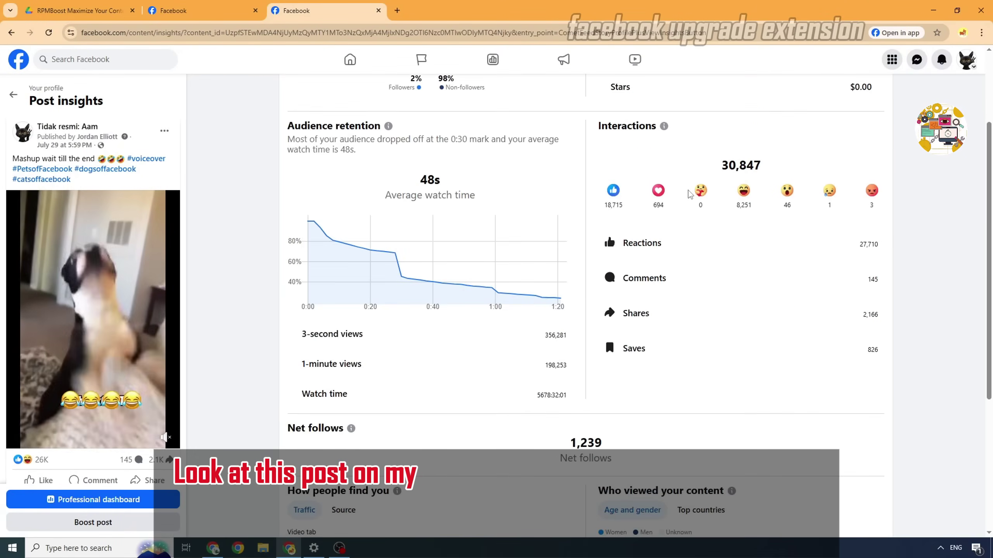
{"action": "scroll", "coordinate": [688, 190], "scroll_direction": "down", "scroll_amount": 3}
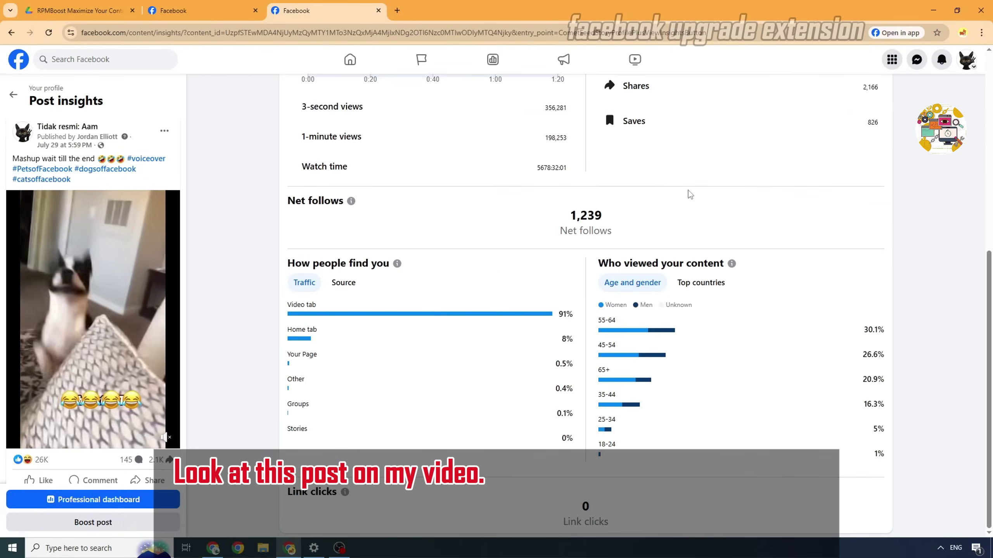
{"action": "left_click", "coordinate": [700, 282]}
{"action": "triple_click", "coordinate": [634, 310]}
{"action": "mouse_move", "coordinate": [727, 317]}
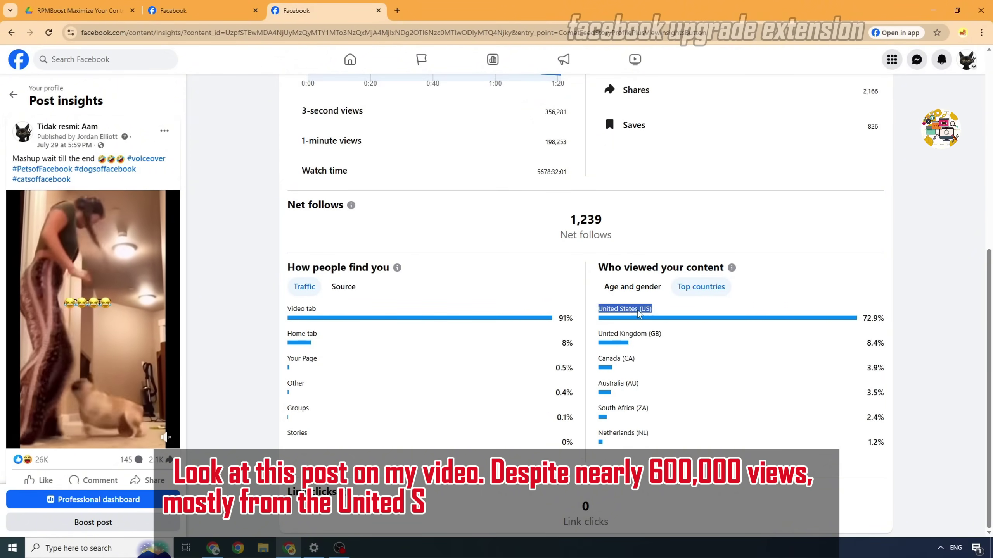
{"action": "scroll", "coordinate": [841, 329], "scroll_direction": "up", "scroll_amount": 8}
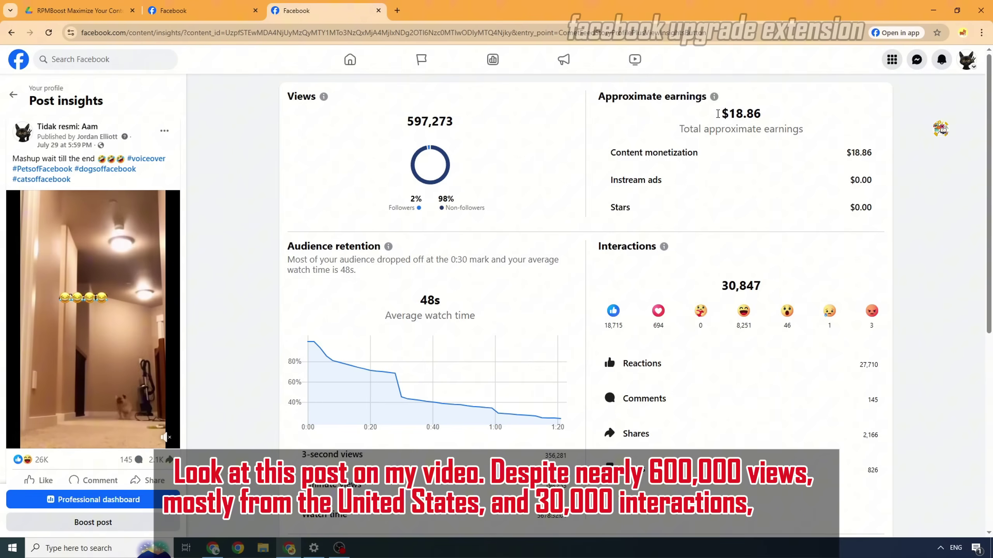
{"action": "left_click_drag", "start_coordinate": [717, 114], "coordinate": [753, 123]}
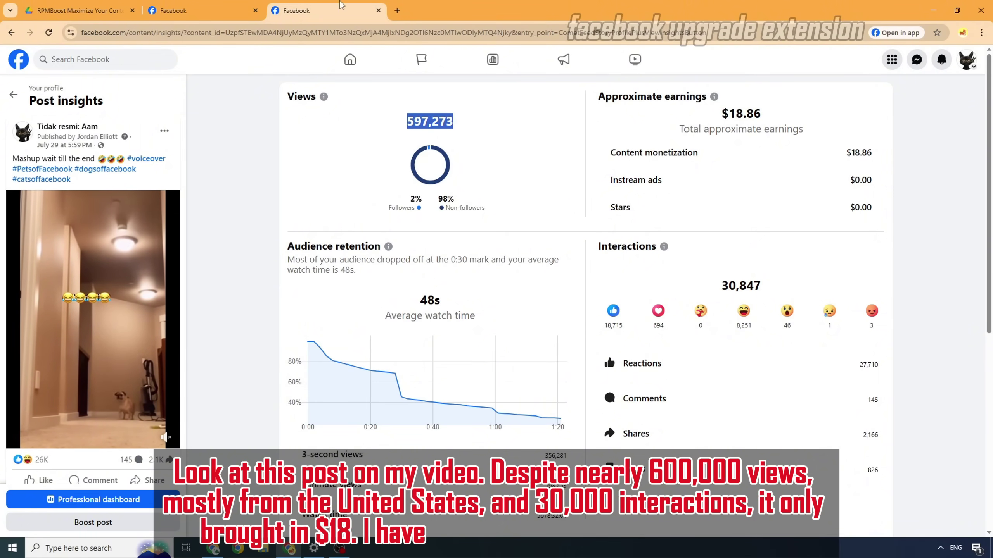
Step: Open Meta Business Suite Insights > Content and highlight the top post's 417.5K reach and $18.87
{"action": "left_click", "coordinate": [13, 94]}
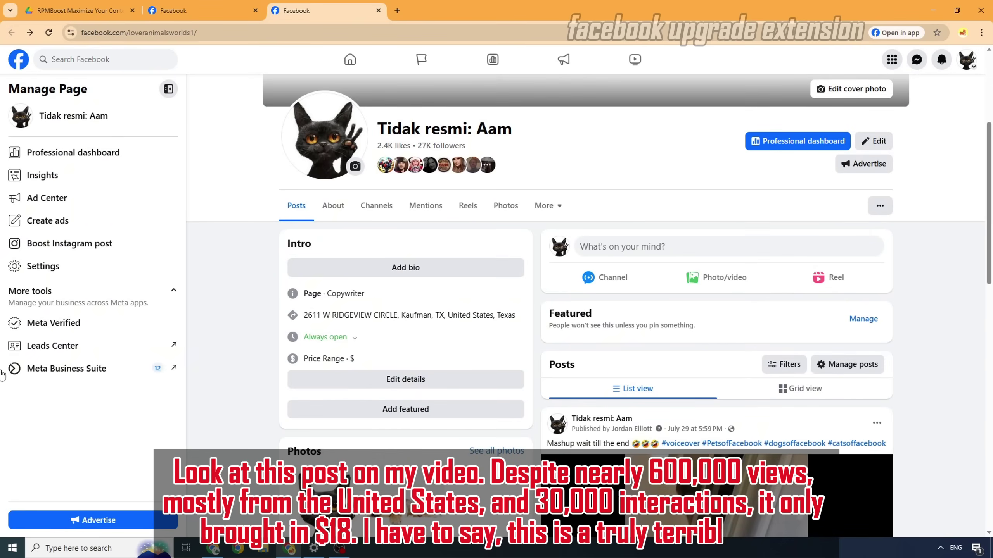
{"action": "left_click", "coordinate": [52, 376]}
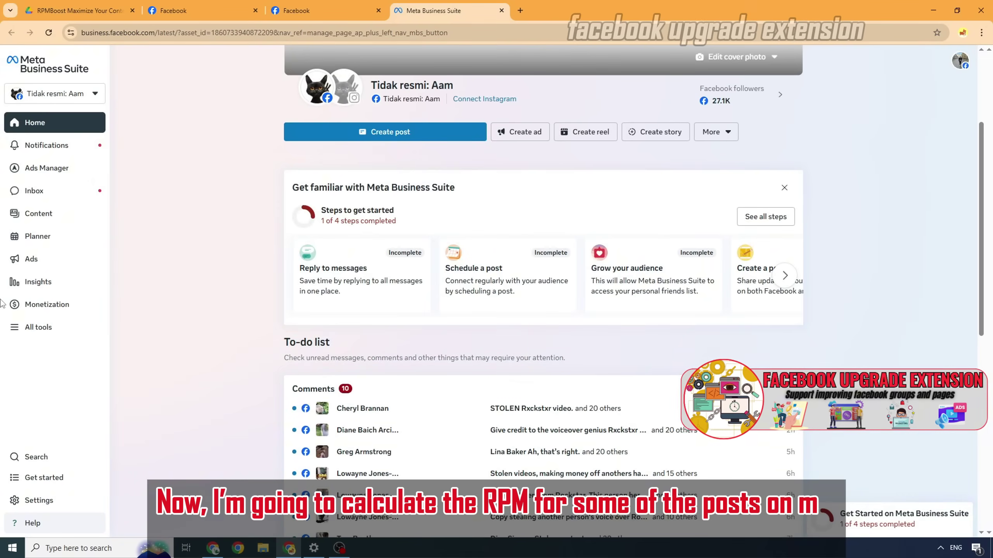
{"action": "left_click", "coordinate": [27, 282]}
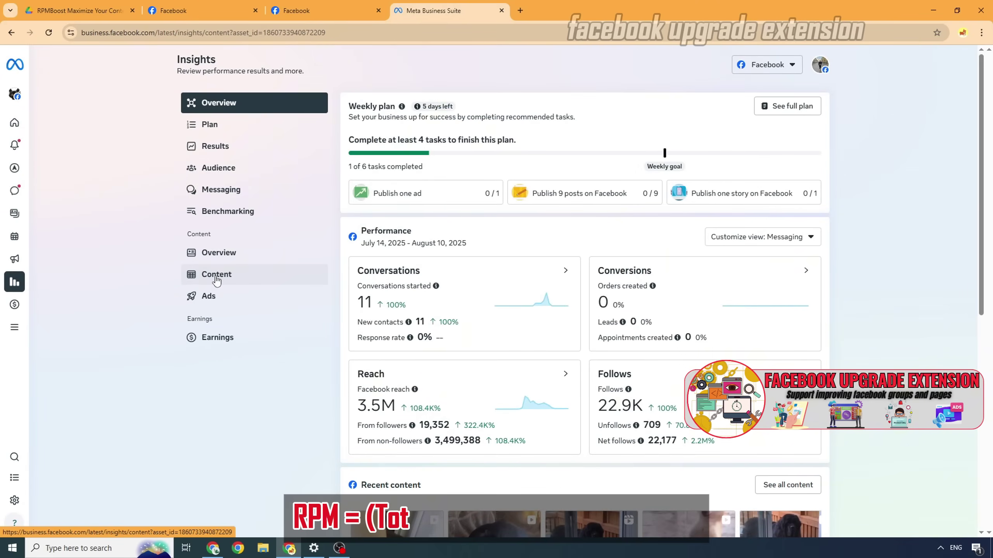
{"action": "left_click", "coordinate": [216, 276]}
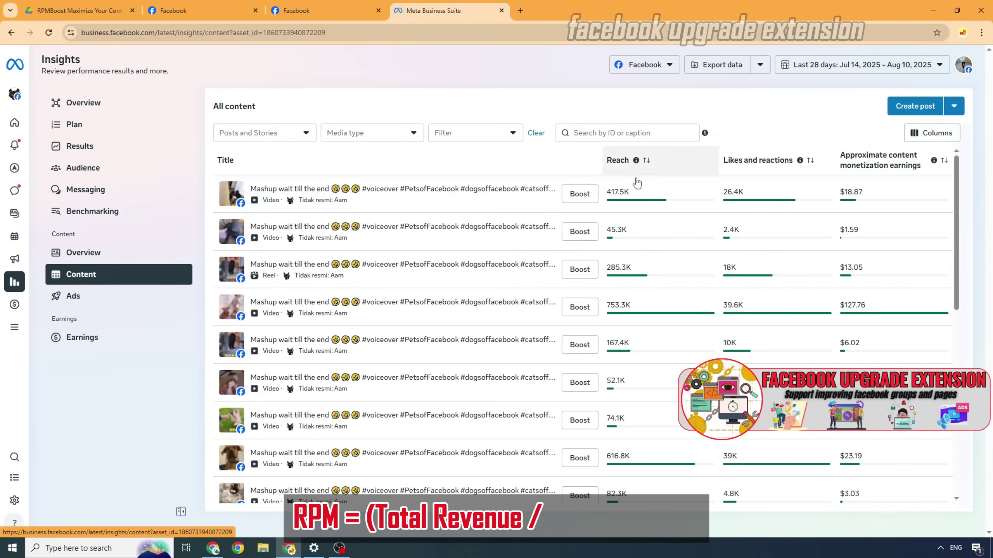
{"action": "double_click", "coordinate": [618, 192]}
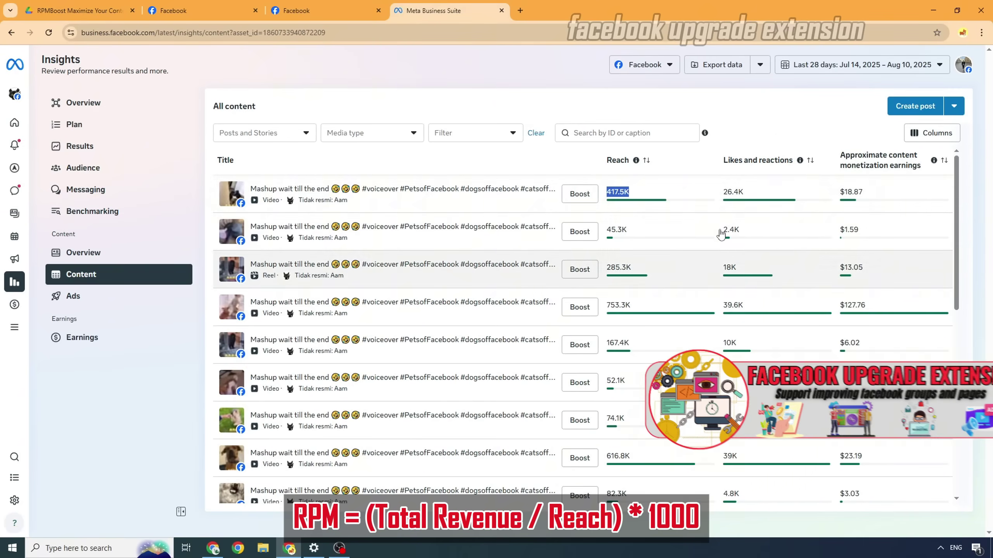
{"action": "double_click", "coordinate": [851, 191]}
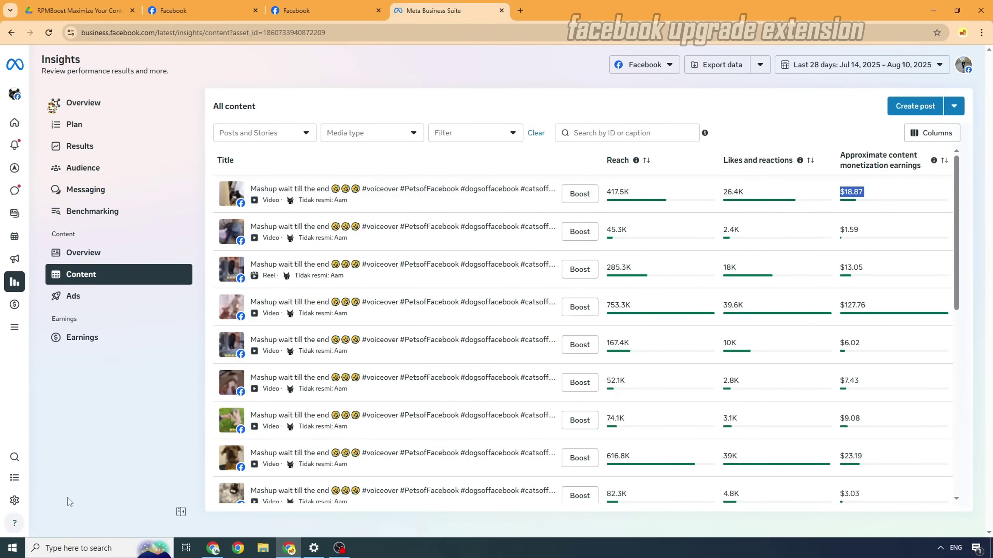
Step: Launch Calculator and compute the top post's RPM: 18.87 ÷ 417,500 × 1000 ≈ 0.045
{"action": "left_click", "coordinate": [42, 539]}
{"action": "type", "text": "ca"}
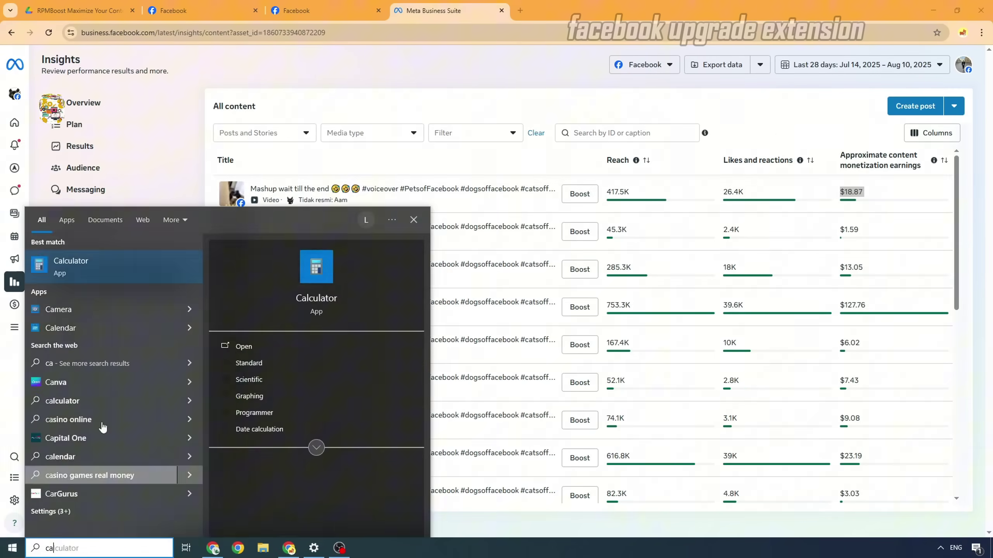
{"action": "left_click", "coordinate": [93, 277]}
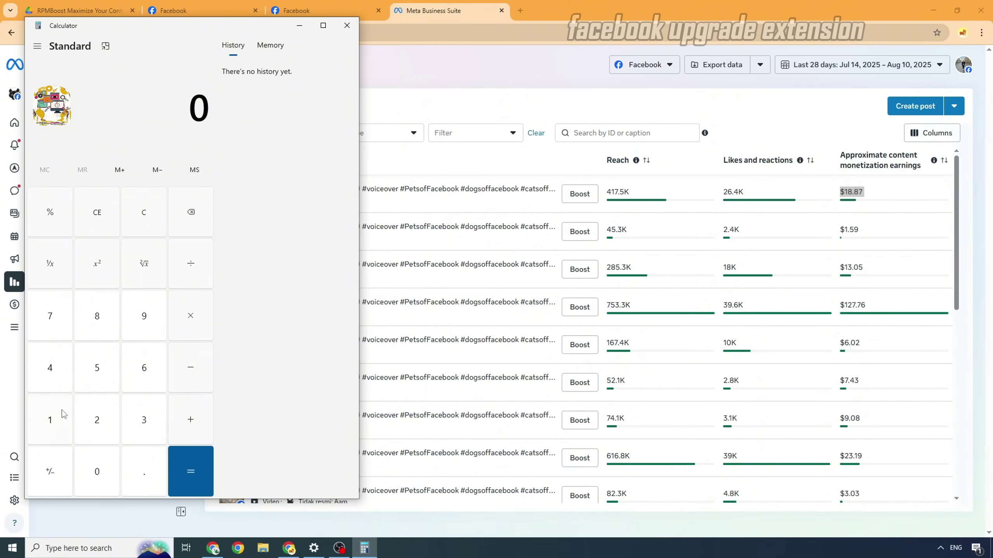
{"action": "left_click", "coordinate": [98, 327]}
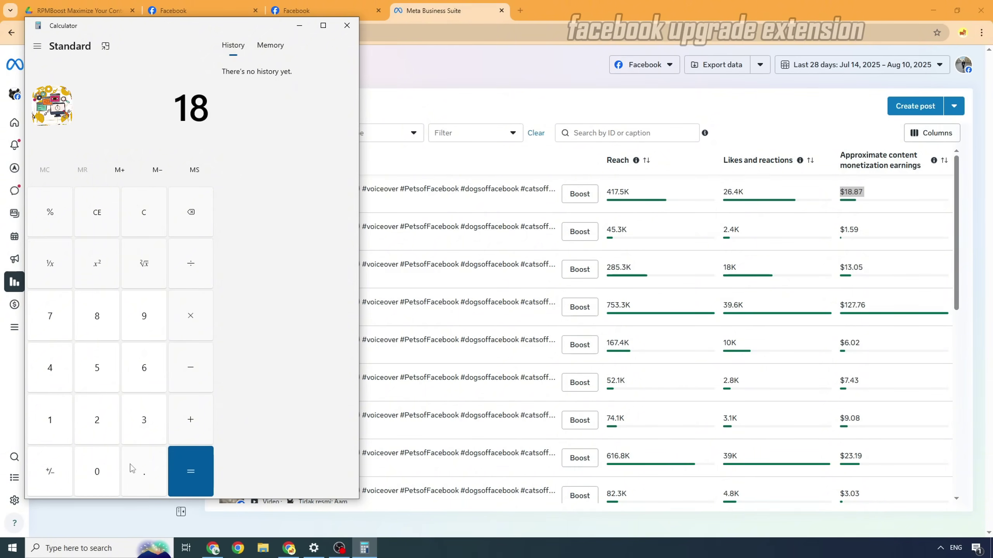
{"action": "left_click", "coordinate": [135, 469]}
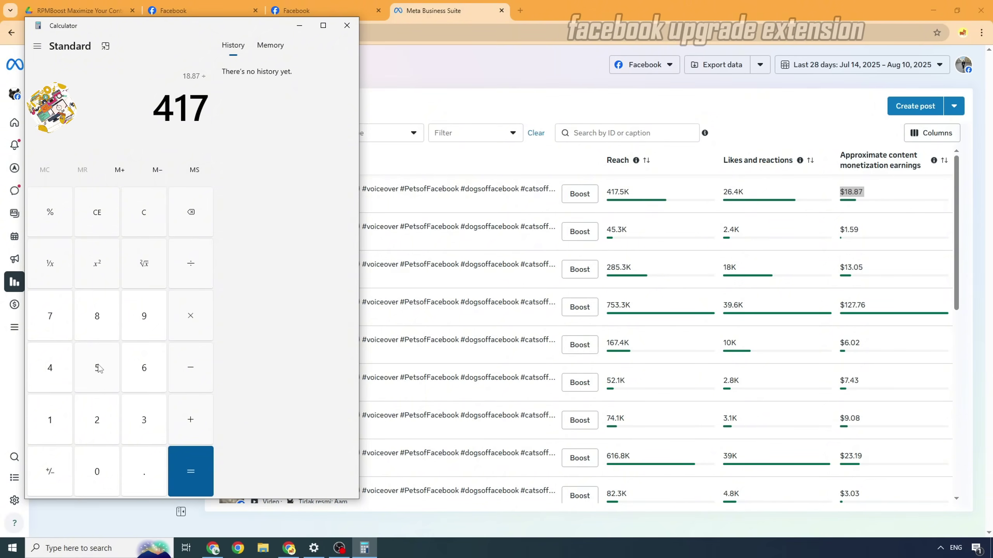
{"action": "left_click", "coordinate": [191, 493]}
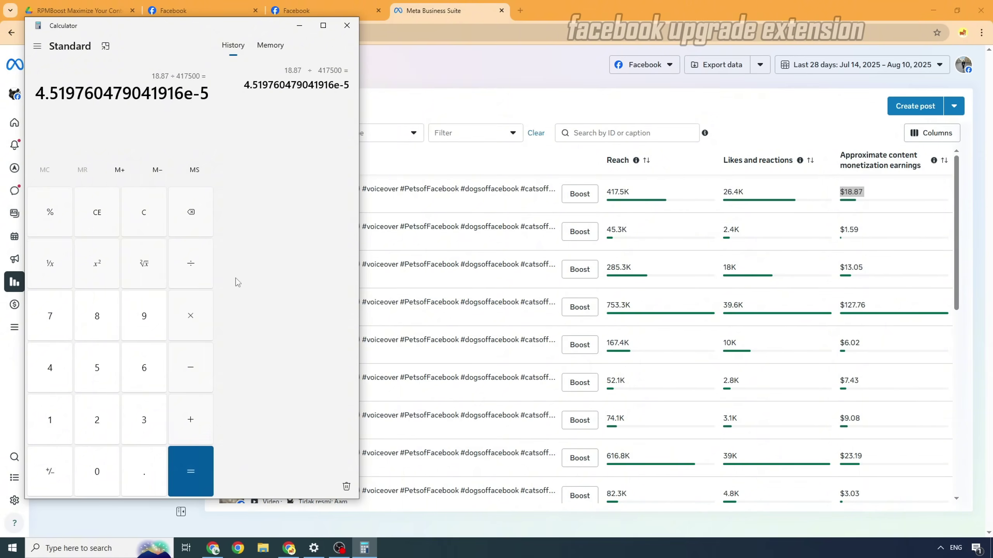
{"action": "left_click", "coordinate": [50, 420]}
{"action": "left_click", "coordinate": [97, 471]}
{"action": "left_click", "coordinate": [97, 471]}
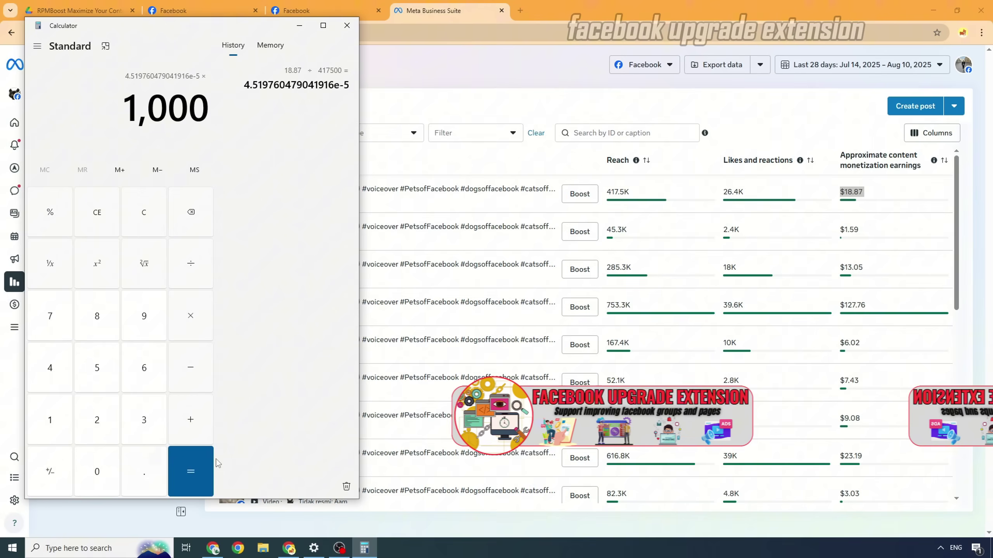
{"action": "left_click", "coordinate": [196, 471]}
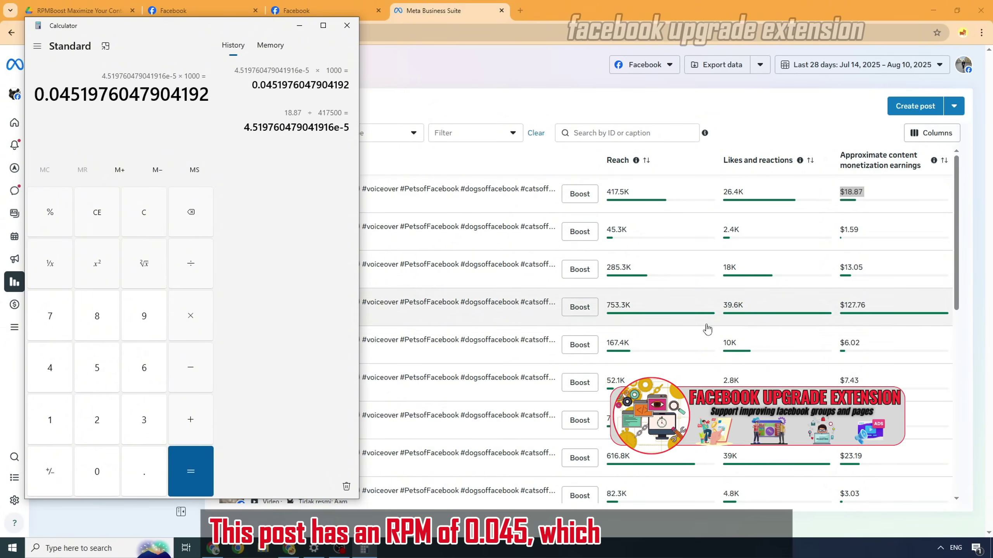
Step: Compute the 753.3K-reach post's RPM, 127.76 ÷ 753,300 × 1000 ≈ 0.17, then minimize Calculator
{"action": "left_click_drag", "start_coordinate": [704, 304], "coordinate": [611, 308]}
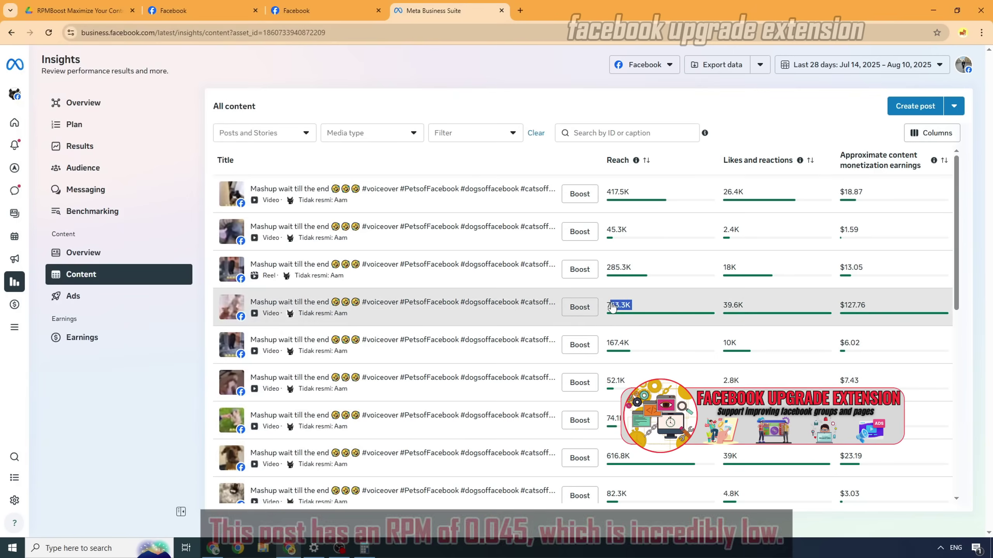
{"action": "left_click", "coordinate": [364, 548]}
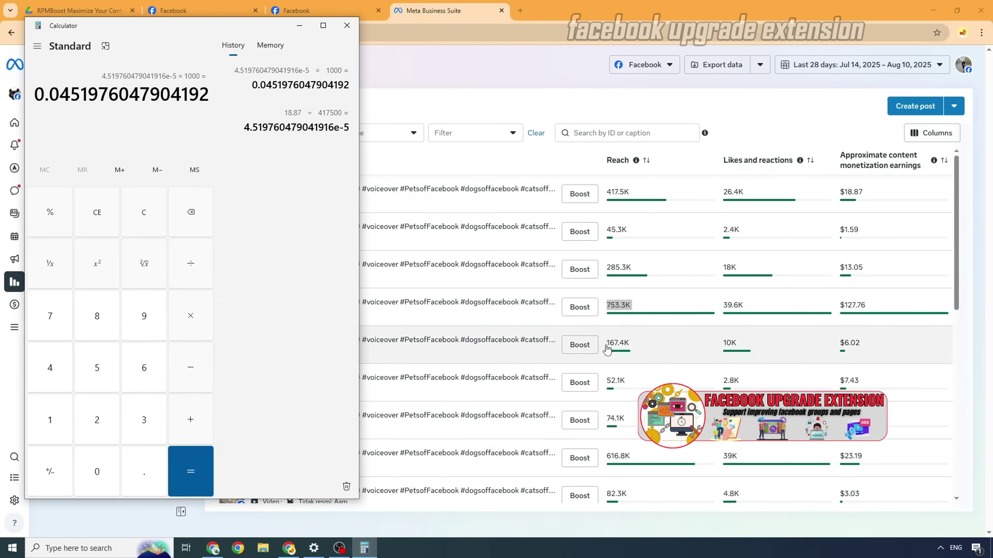
{"action": "left_click", "coordinate": [98, 425]}
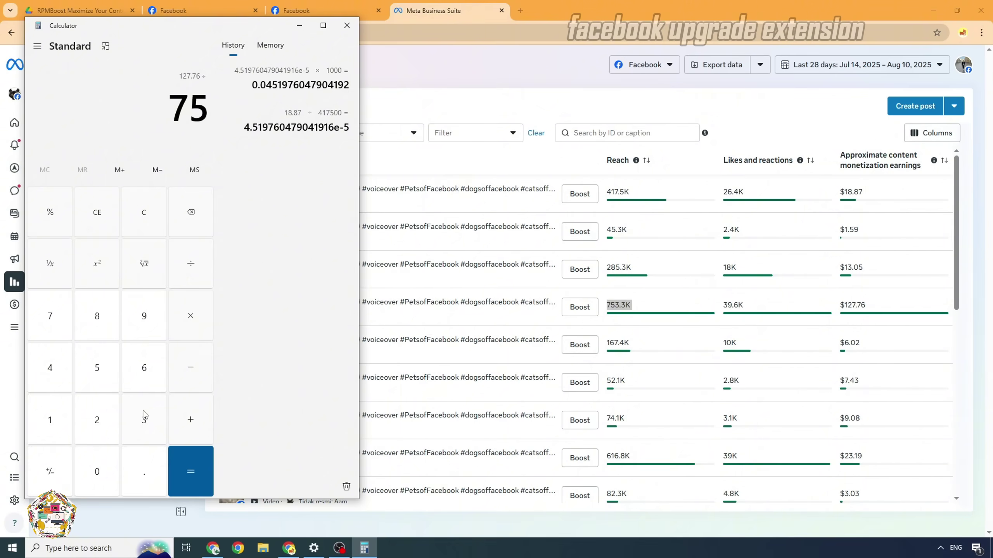
{"action": "left_click", "coordinate": [186, 474]}
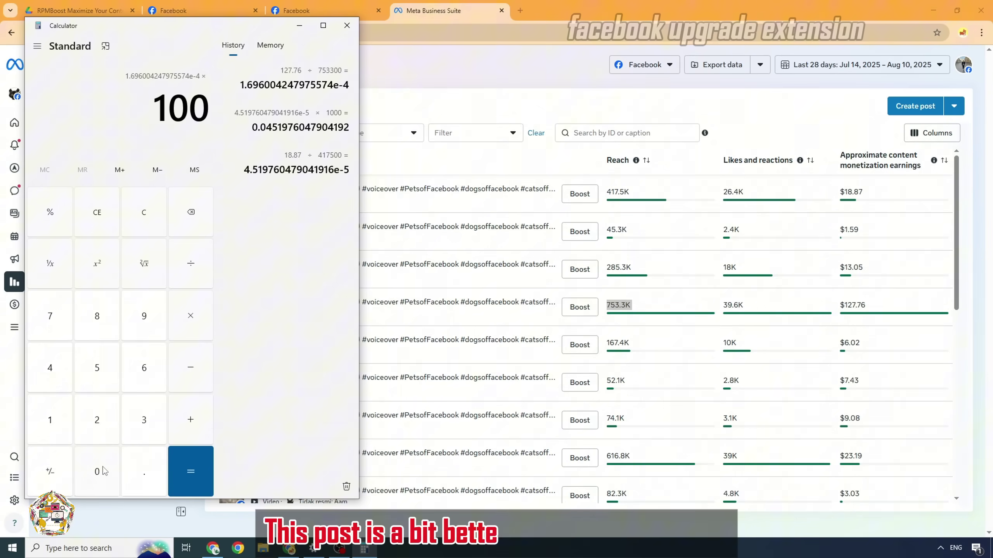
{"action": "left_click", "coordinate": [184, 474]}
{"action": "left_click_drag", "start_coordinate": [36, 101], "coordinate": [70, 99]}
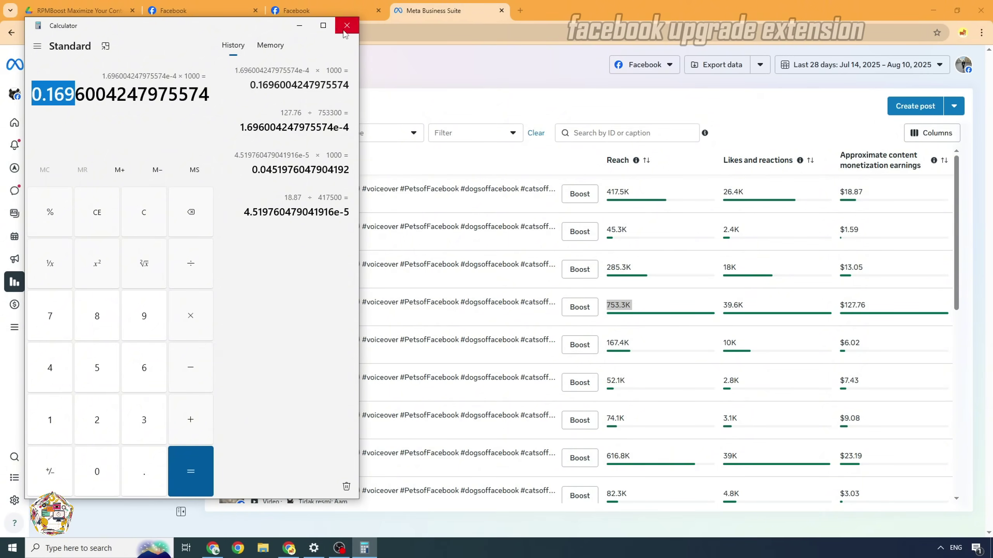
{"action": "left_click", "coordinate": [299, 26]}
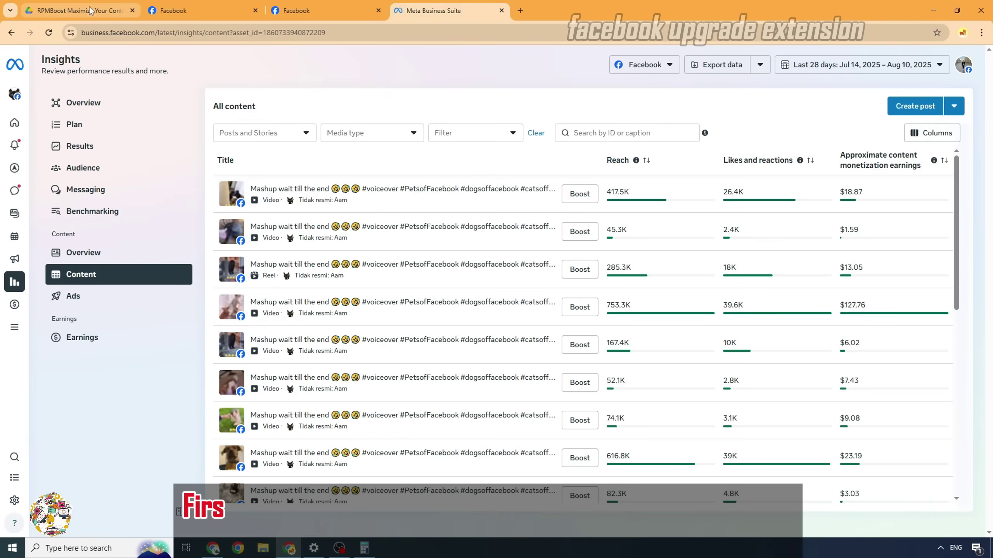
Step: Download the RPMBoost zip from the Google Drive tab and show it in its folder
{"action": "left_click", "coordinate": [122, 11]}
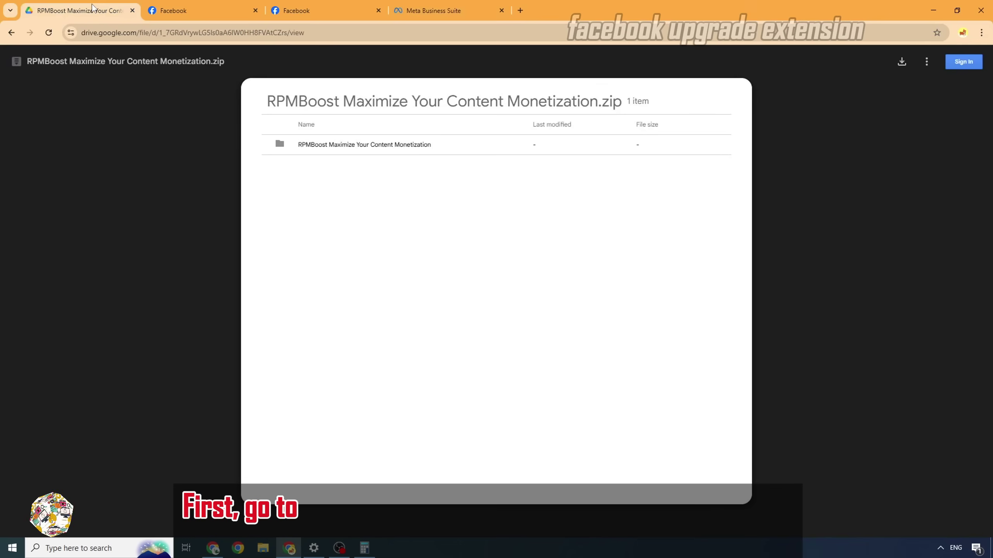
{"action": "left_click", "coordinate": [901, 61]}
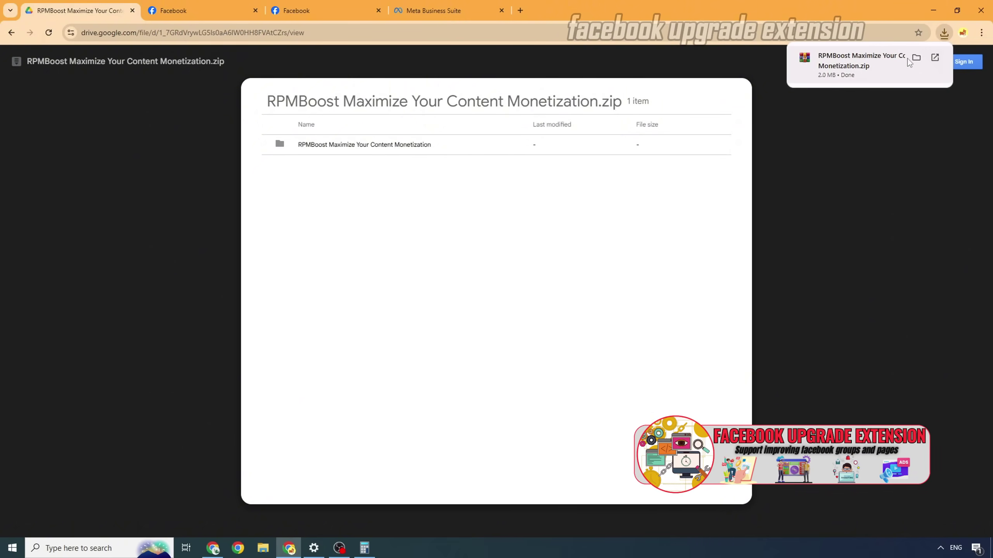
{"action": "left_click", "coordinate": [915, 58]}
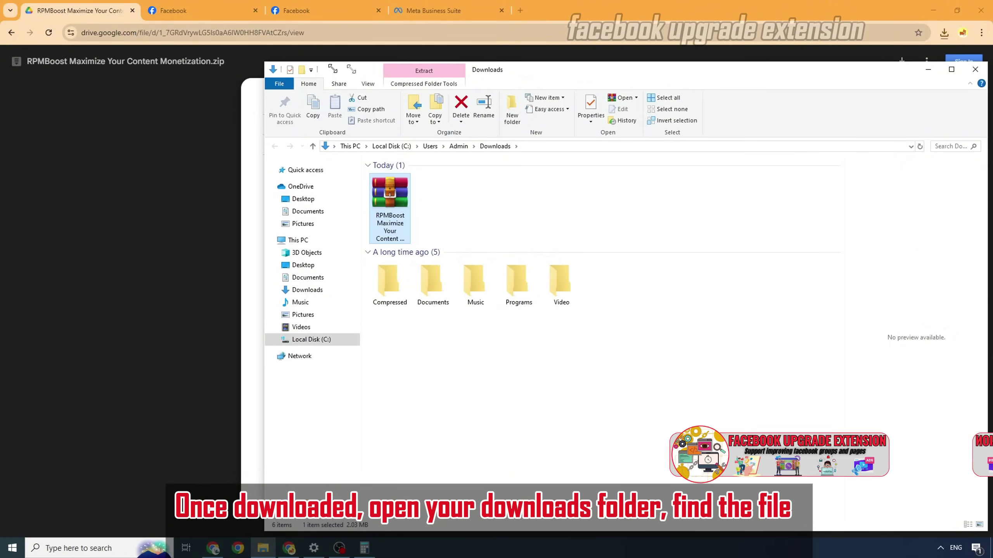
Step: Extract the RPMBoost zip with Extract Here and select the new folder
{"action": "right_click", "coordinate": [870, 275]}
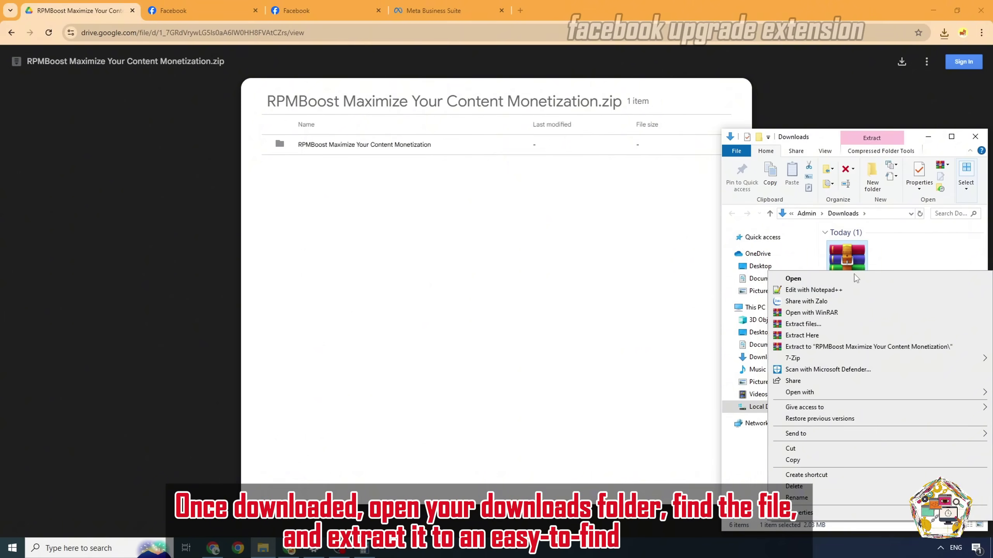
{"action": "left_click", "coordinate": [815, 335]}
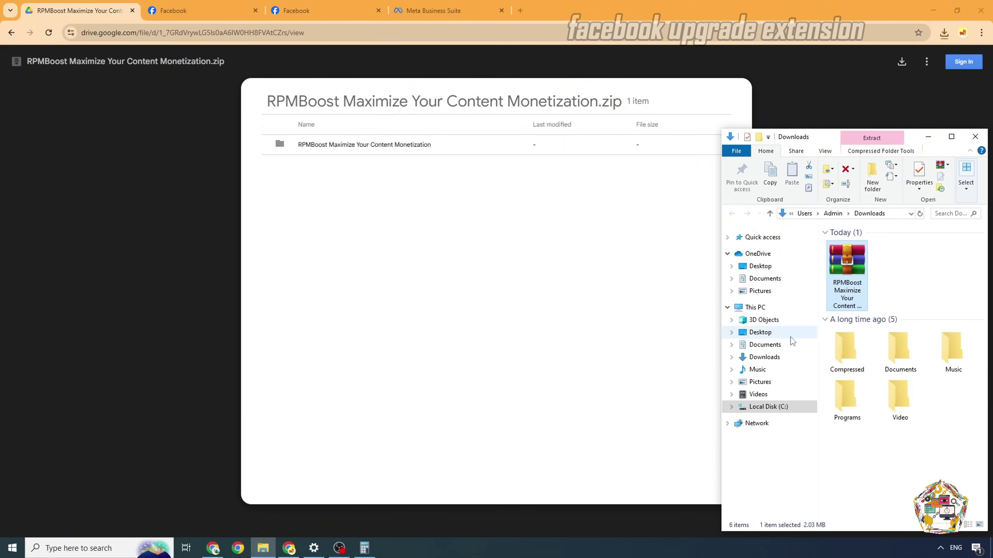
{"action": "left_click", "coordinate": [913, 297]}
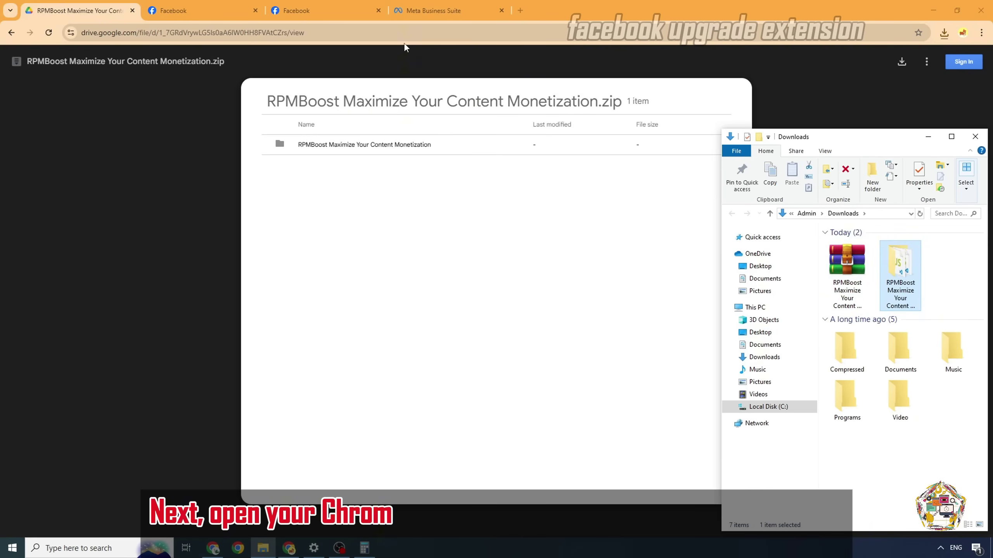
Step: Turn on Developer mode on Chrome's Manage Extensions page
{"action": "left_click", "coordinate": [411, 4]}
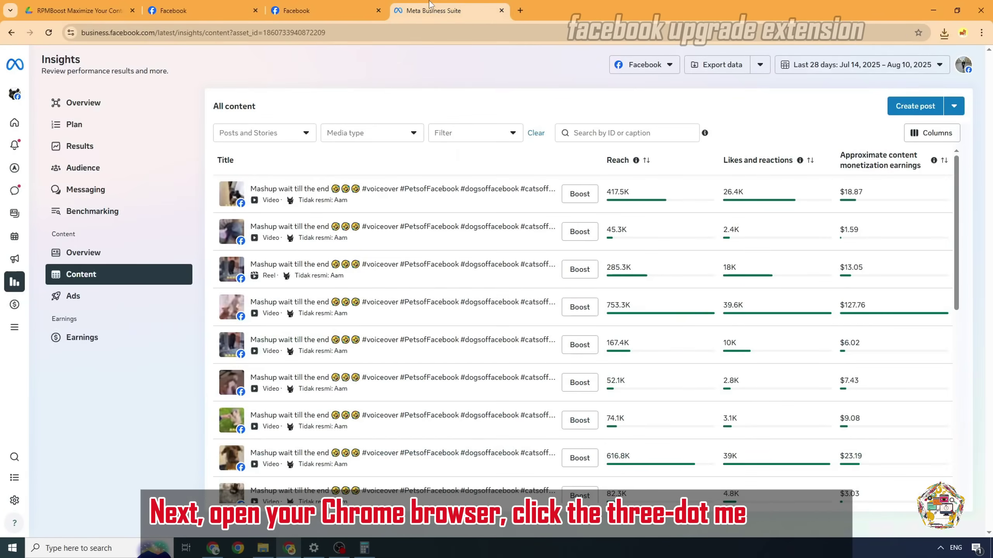
{"action": "left_click", "coordinate": [982, 33]}
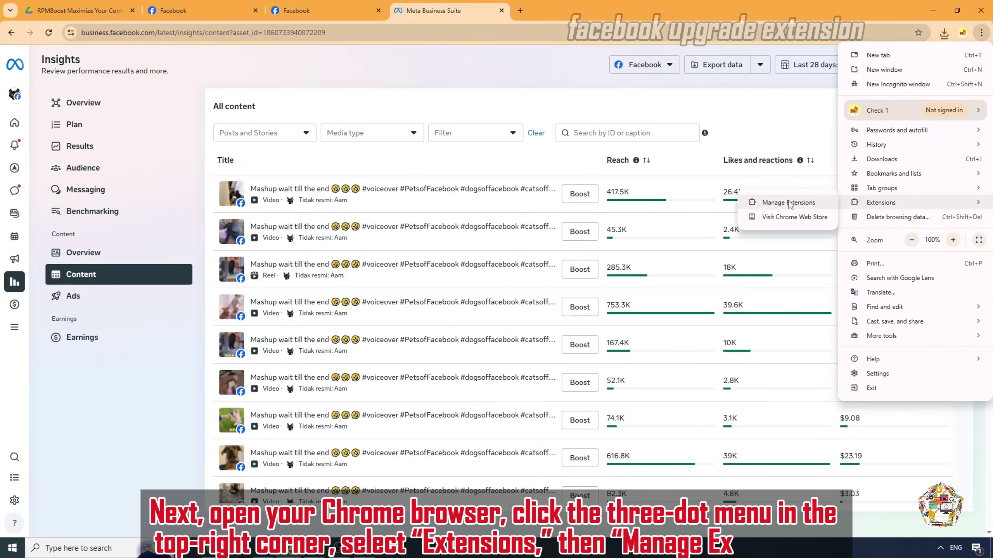
{"action": "left_click", "coordinate": [789, 202]}
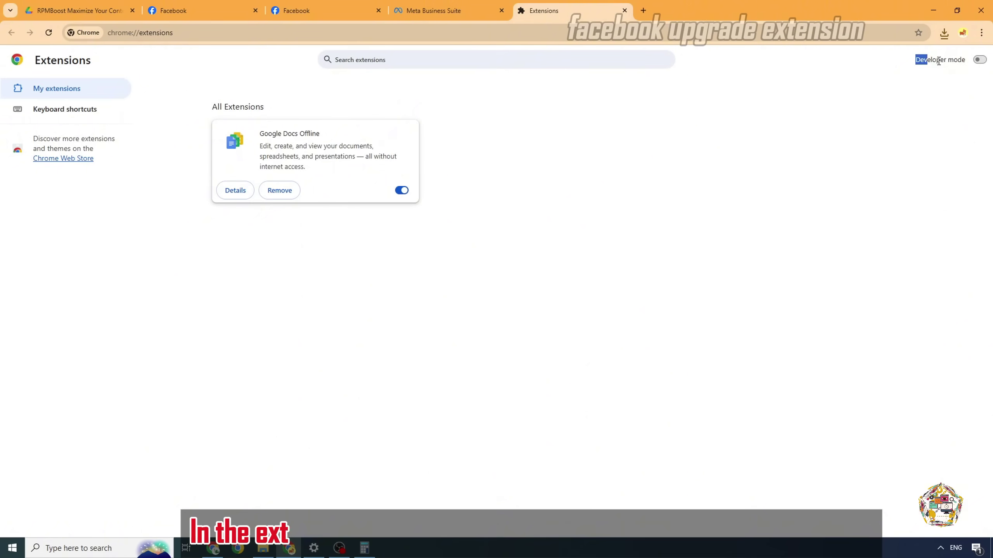
{"action": "left_click", "coordinate": [980, 60]}
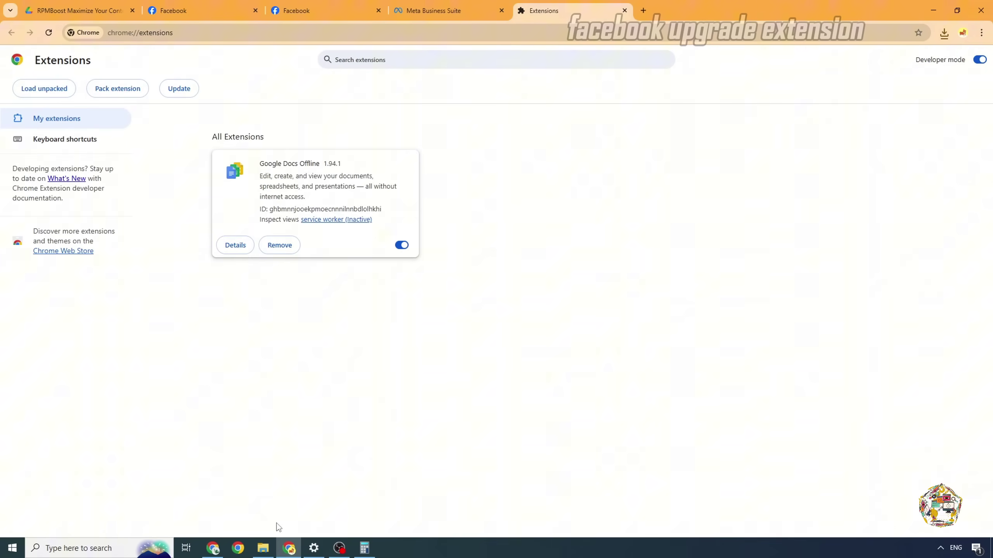
Step: Drag the extracted RPMBoost folder from Downloads onto the extensions page to install it
{"action": "left_click", "coordinate": [264, 549]}
{"action": "left_click_drag", "start_coordinate": [890, 296], "coordinate": [554, 346]}
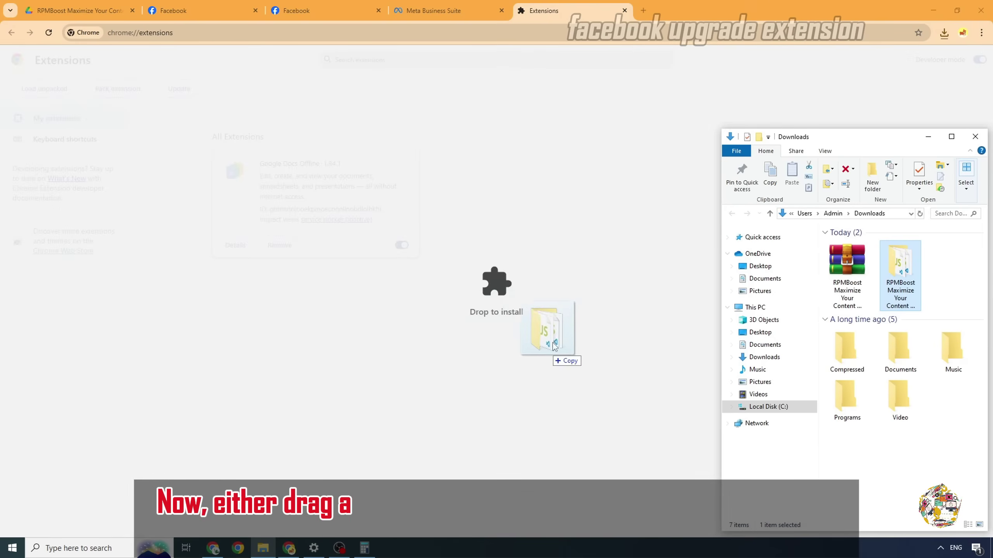
{"action": "left_click_drag", "start_coordinate": [507, 307], "coordinate": [509, 309]}
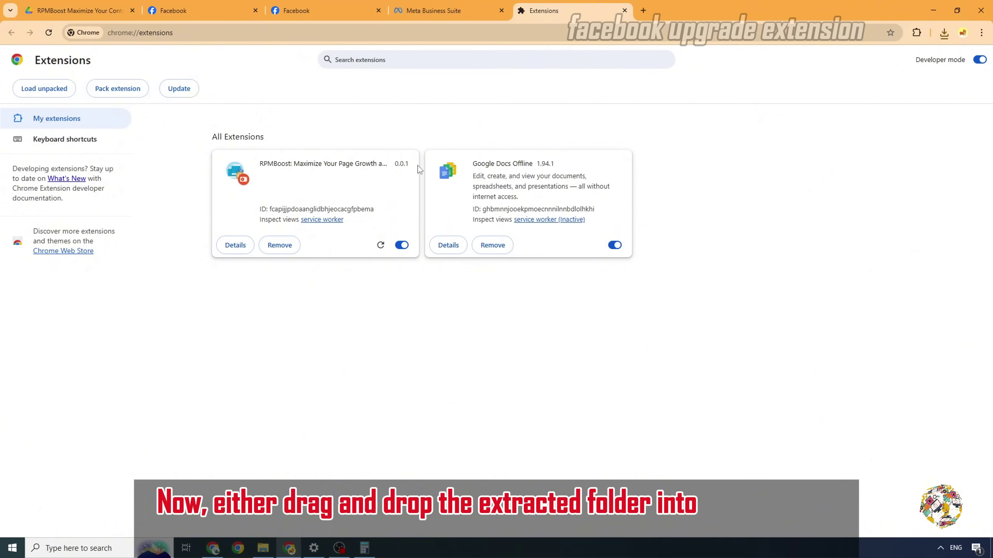
Step: Remove RPMBoost and reload it via Load unpacked from the Downloads RPMBoost folder
{"action": "left_click", "coordinate": [292, 250]}
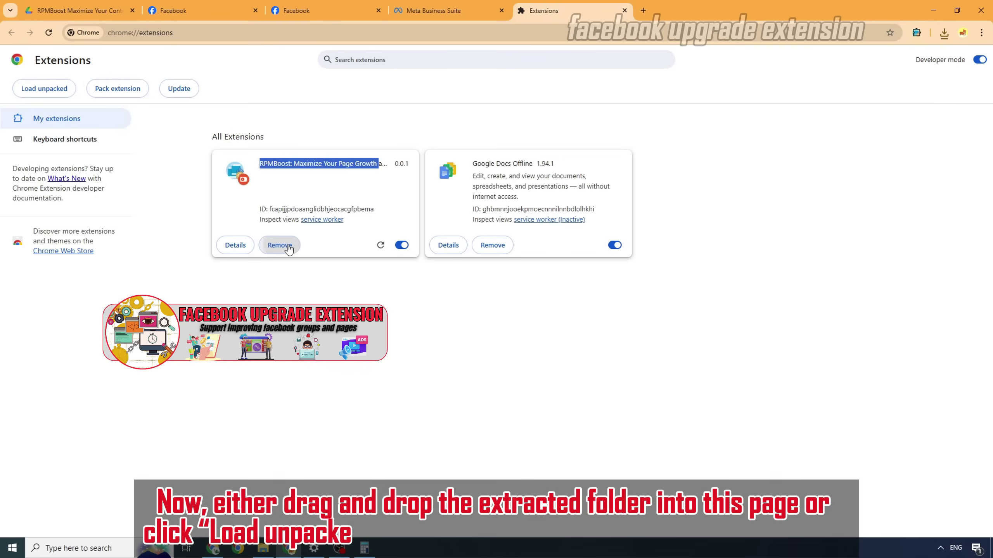
{"action": "left_click", "coordinate": [824, 111]}
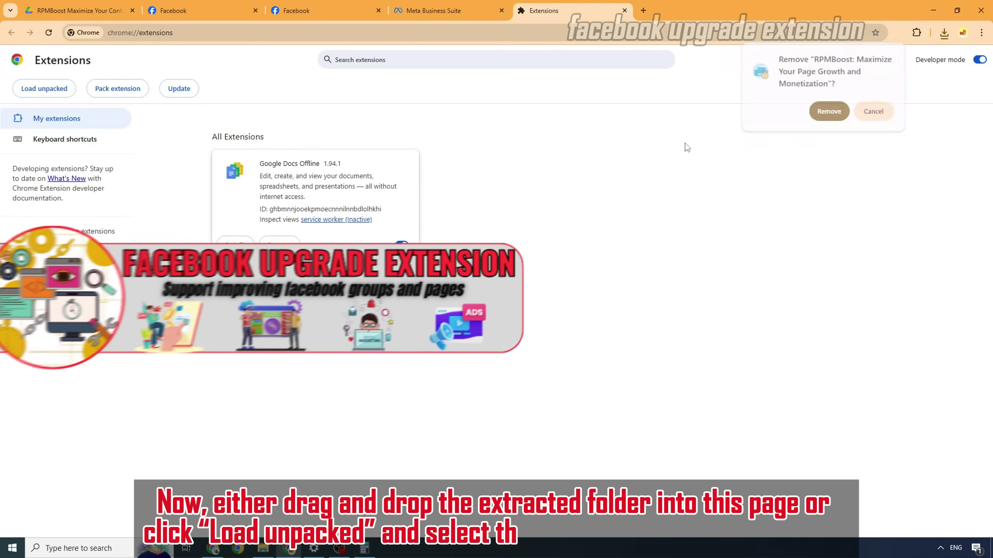
{"action": "left_click", "coordinate": [43, 92]}
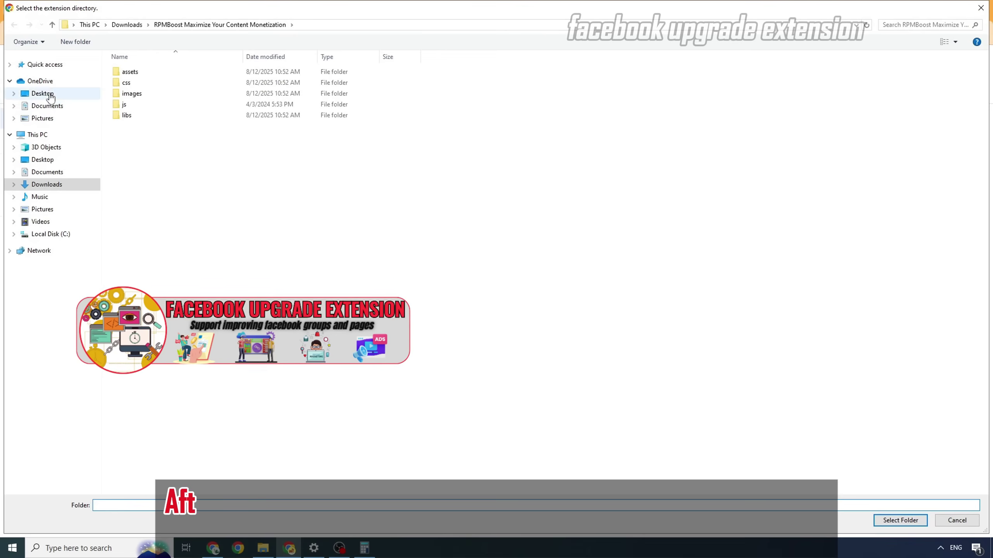
{"action": "left_click", "coordinate": [127, 25]}
{"action": "left_click", "coordinate": [194, 86]}
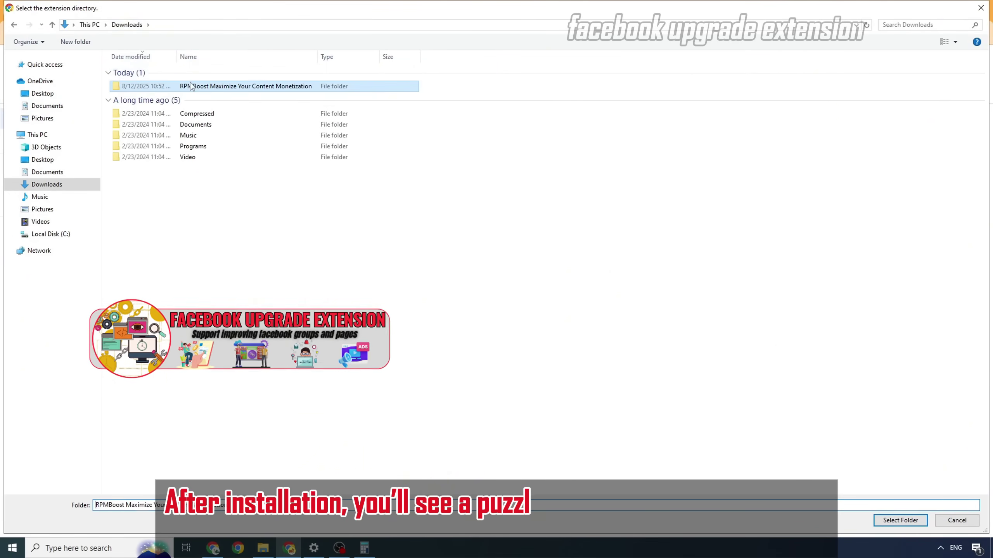
{"action": "left_click", "coordinate": [900, 520]}
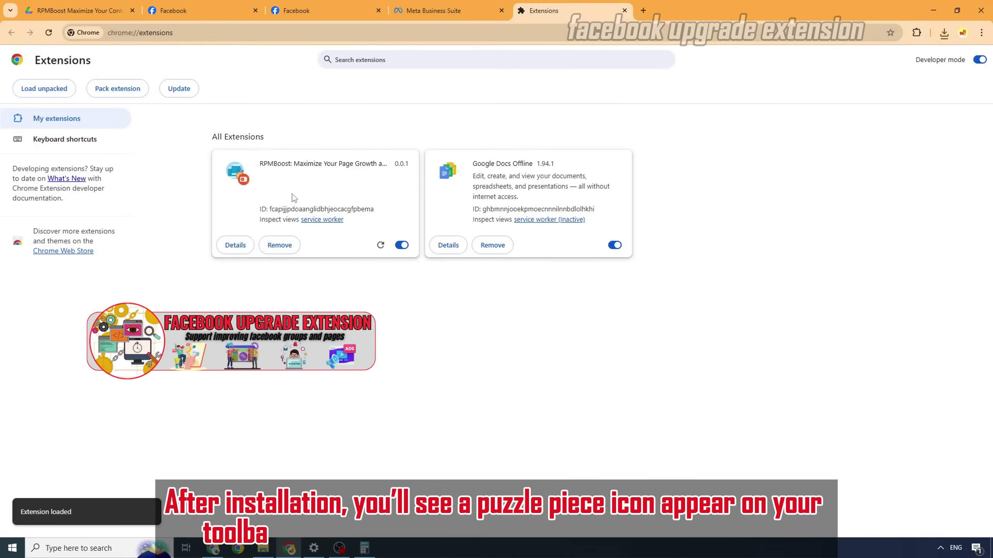
{"action": "left_click", "coordinate": [916, 34]}
Step: Pin RPMBoost, open its tool page, and close the extensions tab
{"action": "left_click", "coordinate": [882, 113]}
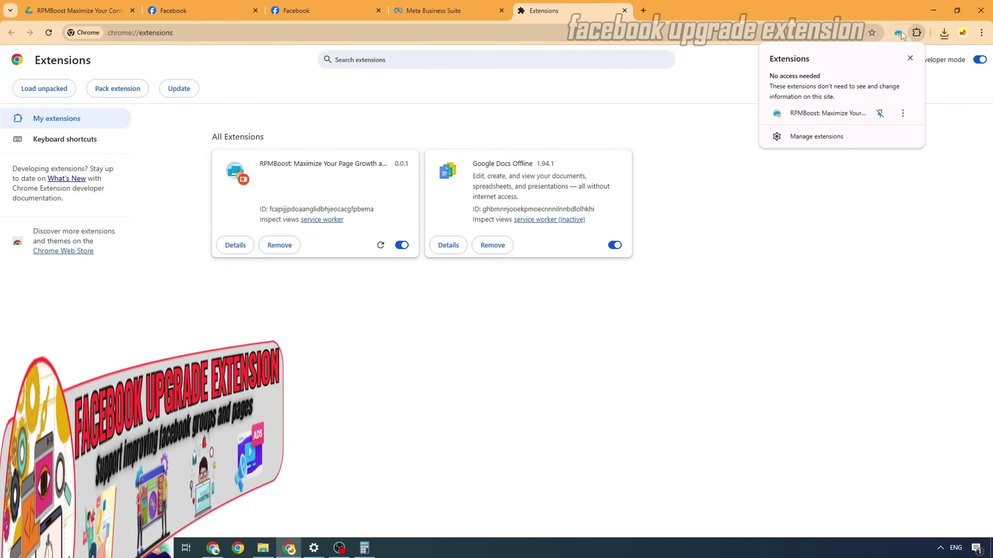
{"action": "left_click", "coordinate": [898, 33]}
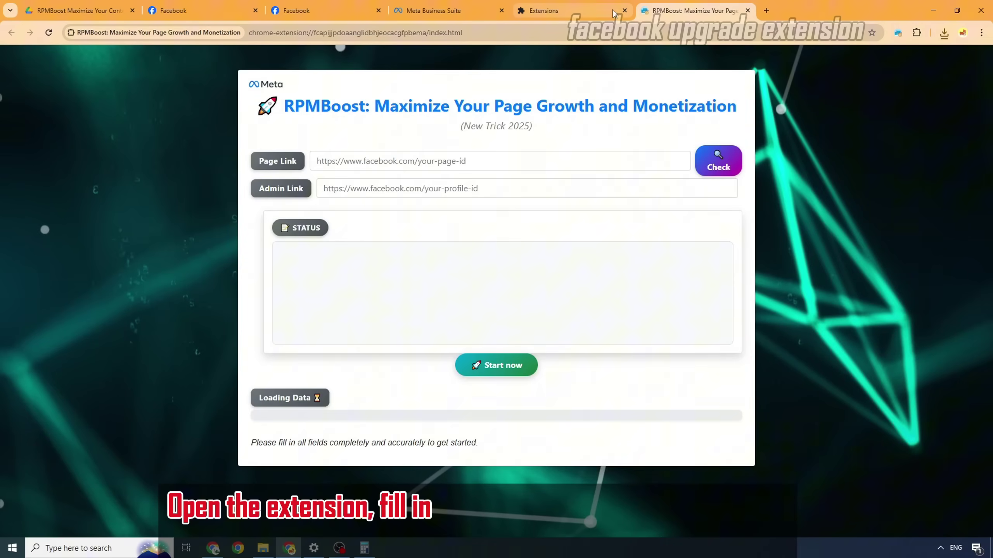
{"action": "left_click", "coordinate": [622, 10]}
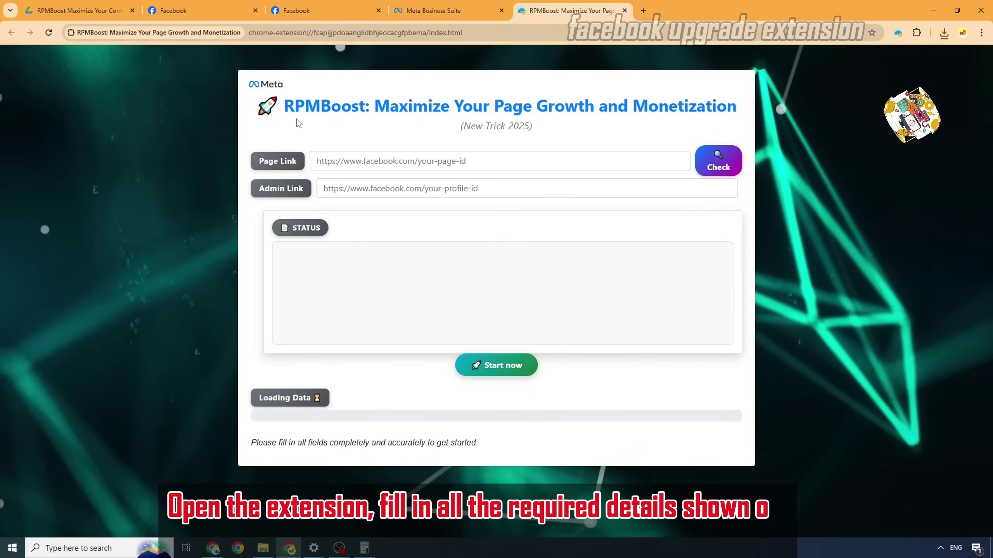
Step: Run RPMBoost with empty link fields, producing the insufficient Page admin permissions error
{"action": "left_click_drag", "start_coordinate": [286, 105], "coordinate": [566, 96]}
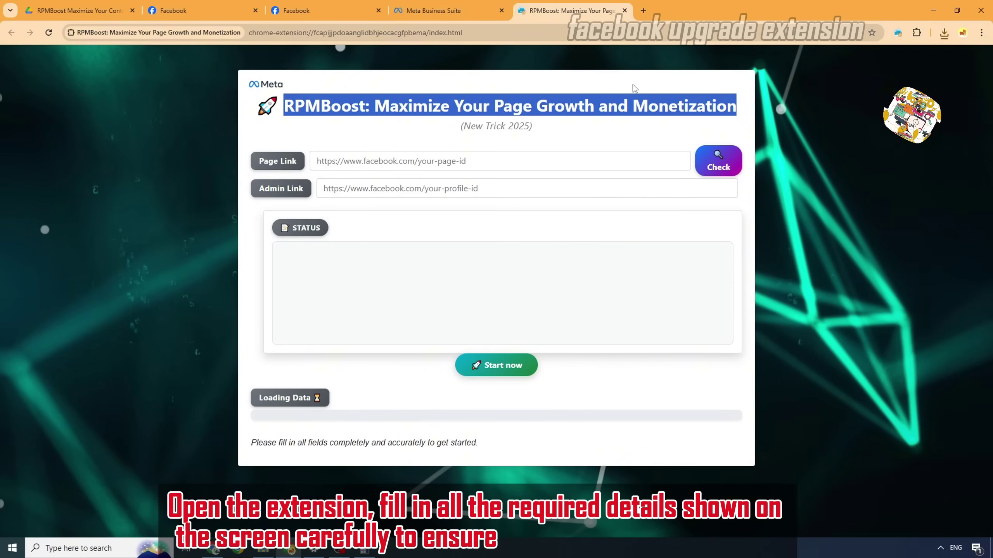
{"action": "left_click", "coordinate": [524, 122]}
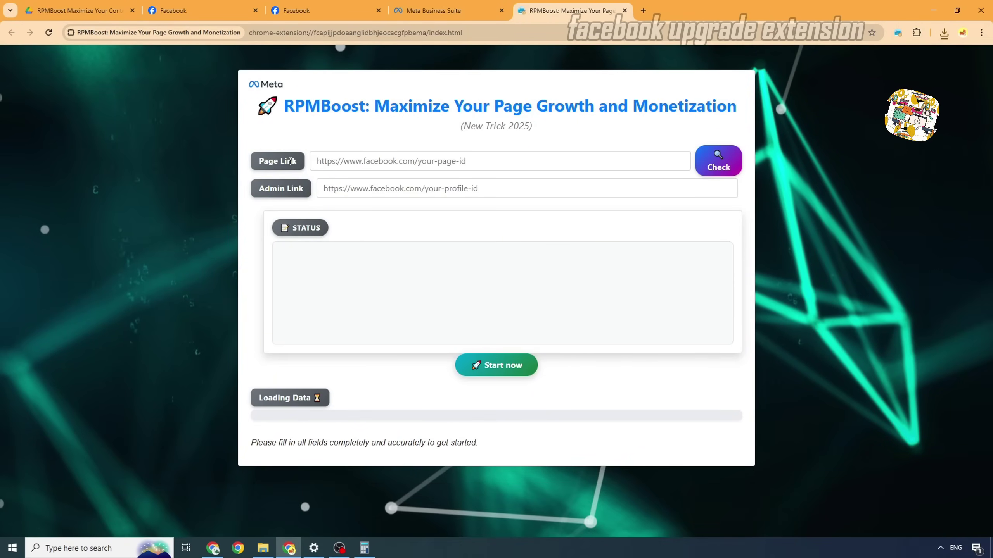
{"action": "left_click", "coordinate": [495, 372]}
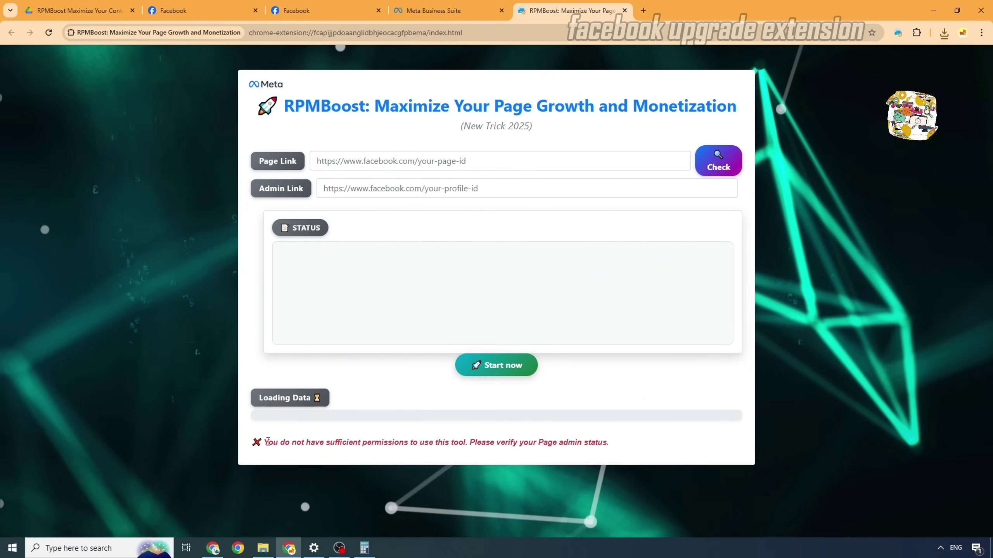
{"action": "left_click_drag", "start_coordinate": [267, 440], "coordinate": [621, 451]}
Step: Copy the Facebook page's web address and paste it into RPMBoost's Page Link field
{"action": "left_click", "coordinate": [330, 155]}
{"action": "left_click", "coordinate": [336, 6]}
{"action": "left_click", "coordinate": [181, 33]}
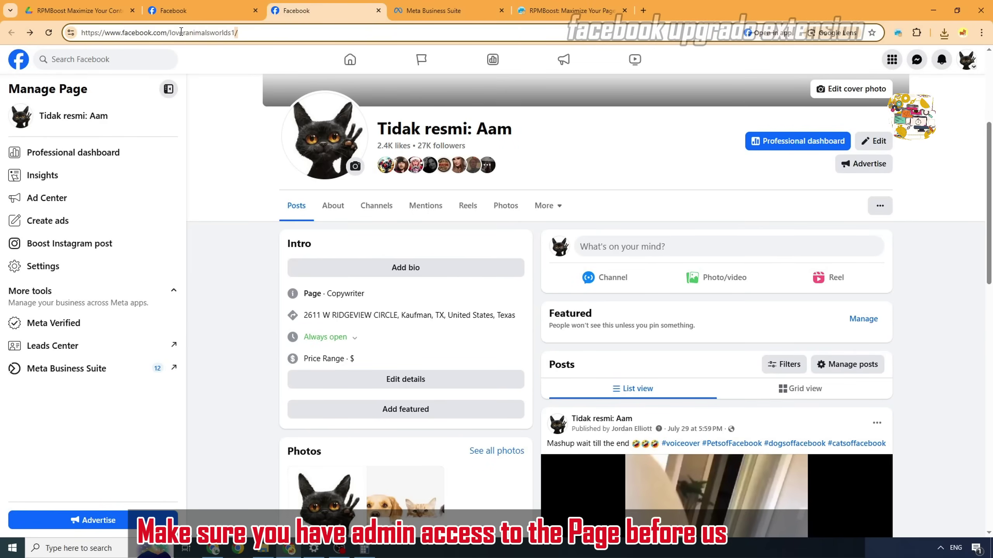
{"action": "right_click", "coordinate": [181, 35]}
{"action": "left_click", "coordinate": [220, 127]}
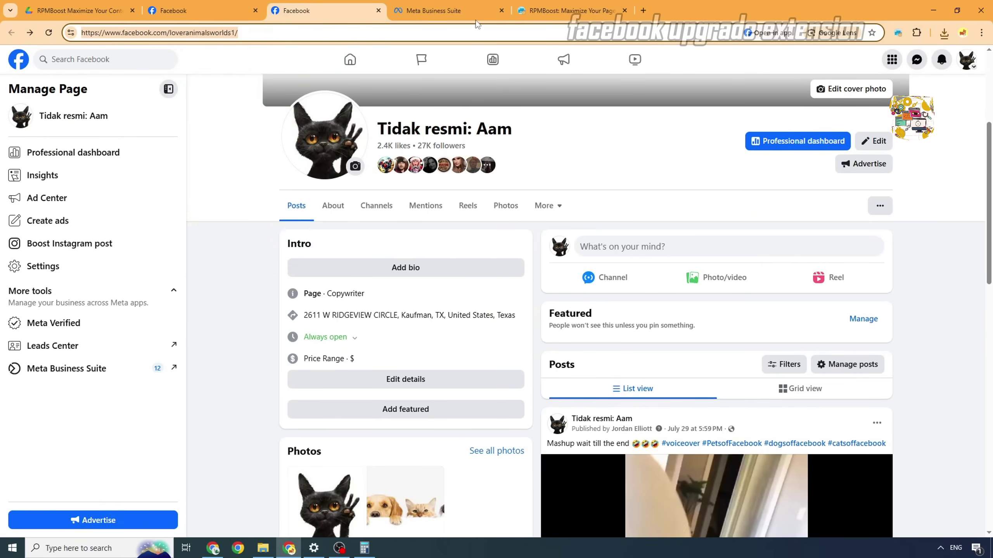
{"action": "left_click", "coordinate": [570, 11]}
{"action": "right_click", "coordinate": [418, 158]}
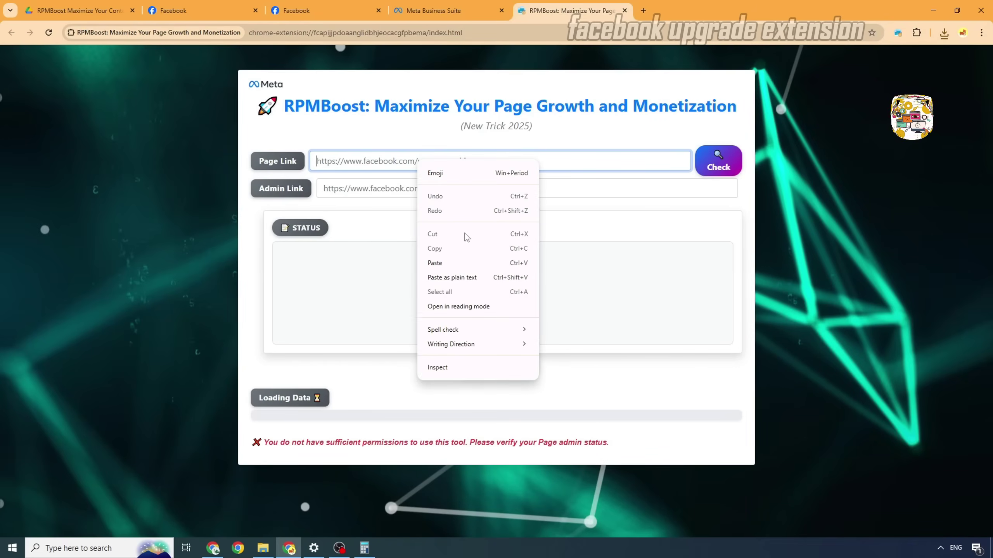
{"action": "left_click", "coordinate": [435, 263]}
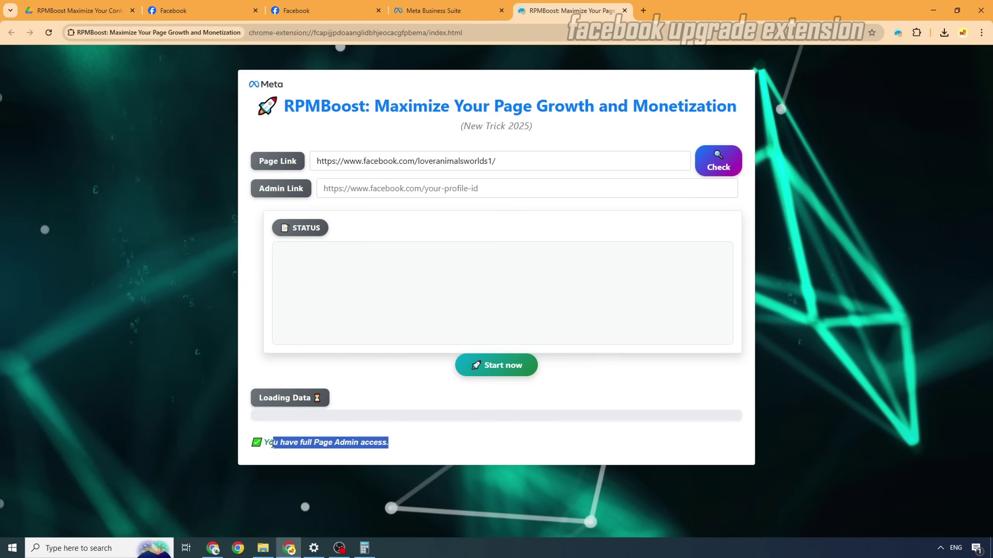
{"action": "left_click_drag", "start_coordinate": [250, 188], "coordinate": [345, 189]}
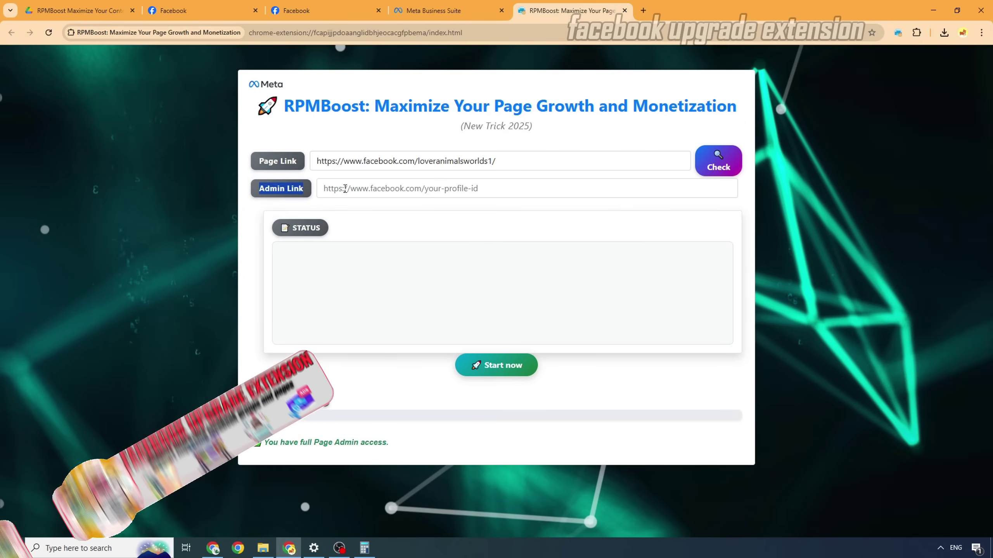
Step: Switch Facebook to the personal admin profile, copy its URL, and return to the Admin Link field
{"action": "left_click", "coordinate": [242, 9]}
{"action": "left_click", "coordinate": [308, 4]}
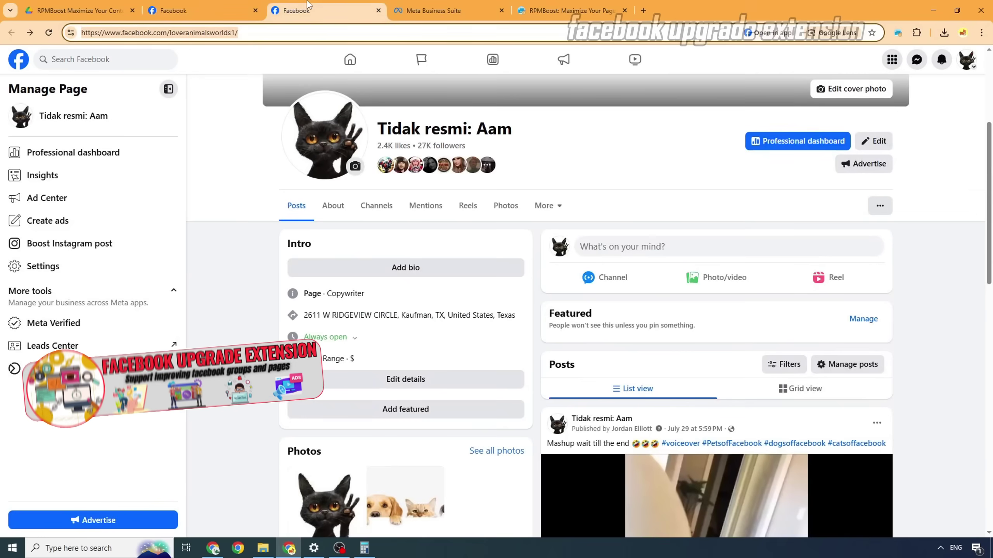
{"action": "left_click", "coordinate": [967, 59]}
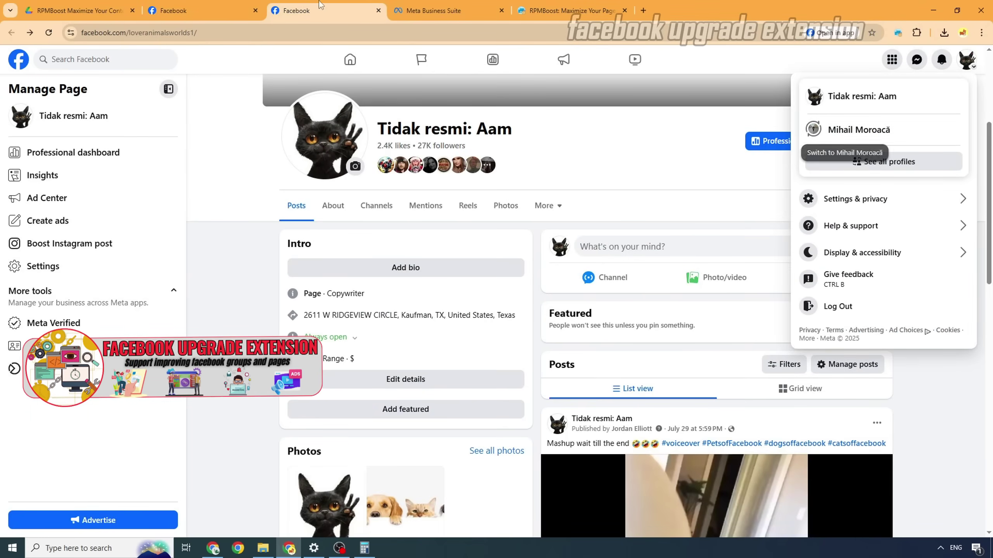
{"action": "left_click", "coordinate": [219, 10]}
{"action": "left_click", "coordinate": [328, 37]}
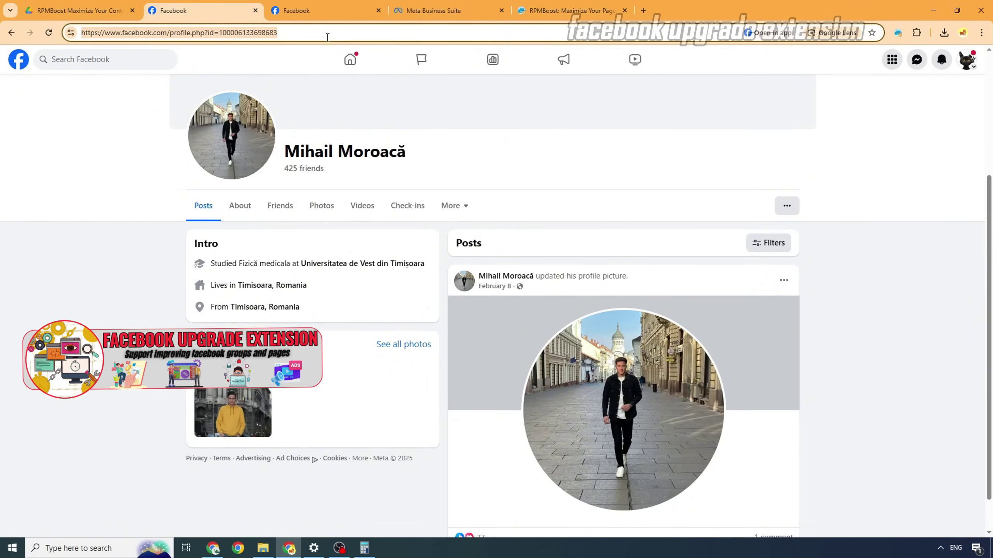
{"action": "right_click", "coordinate": [236, 36]}
{"action": "left_click", "coordinate": [268, 131]}
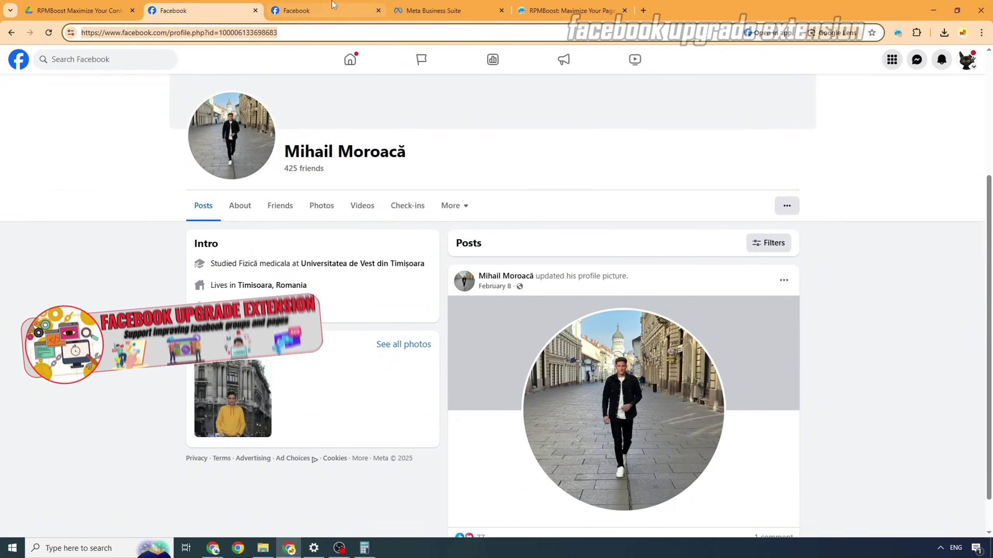
{"action": "left_click", "coordinate": [333, 5]}
{"action": "left_click", "coordinate": [434, 10]}
{"action": "left_click", "coordinate": [570, 10]}
{"action": "right_click", "coordinate": [398, 191]}
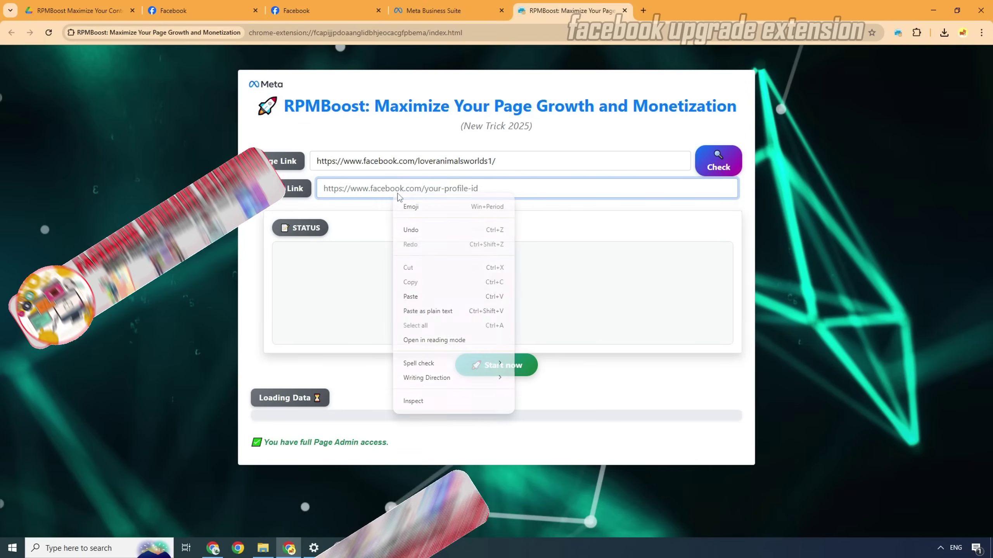
Step: Paste the profile URL as Admin Link and follow the run's status checks to completion
{"action": "left_click", "coordinate": [410, 296]}
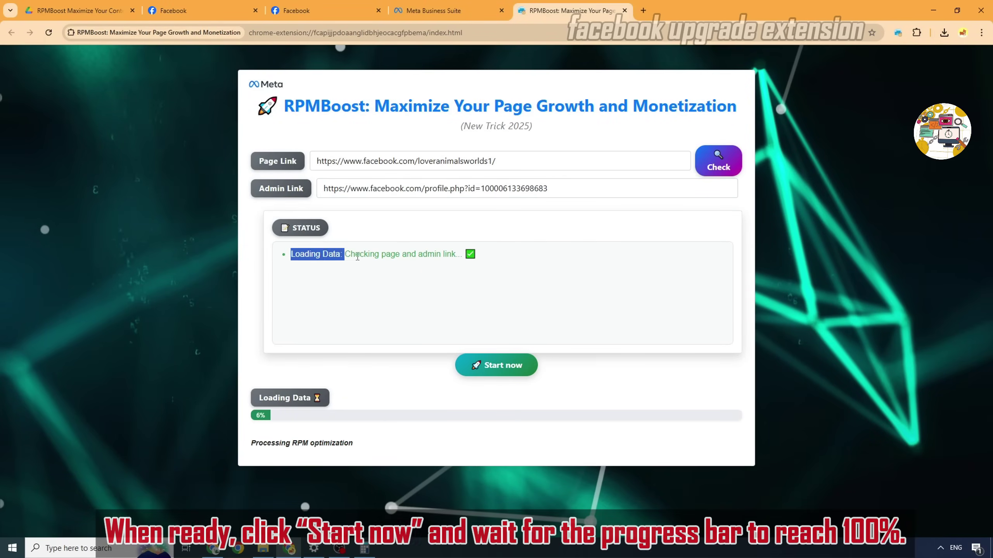
{"action": "left_click_drag", "start_coordinate": [292, 253], "coordinate": [487, 305]}
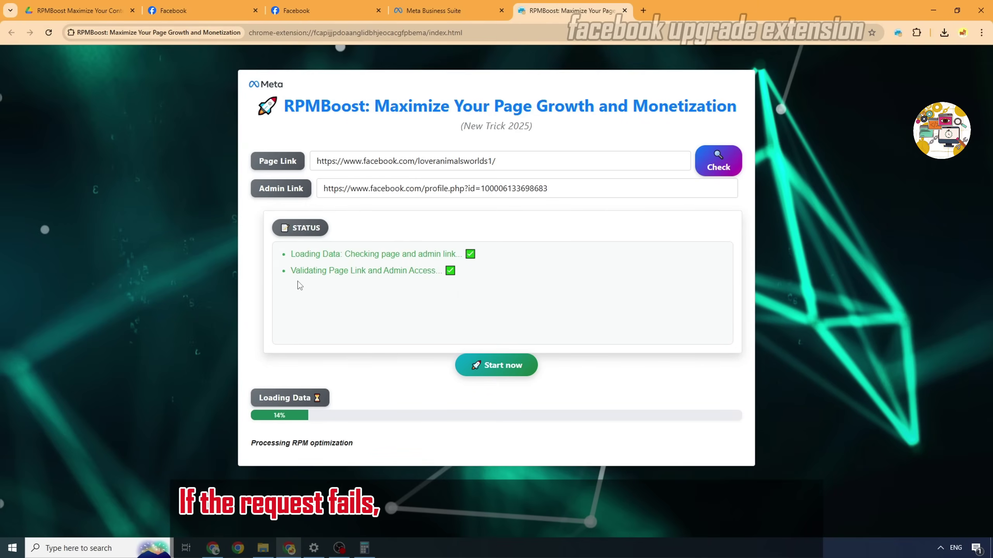
{"action": "left_click_drag", "start_coordinate": [287, 273], "coordinate": [462, 279]}
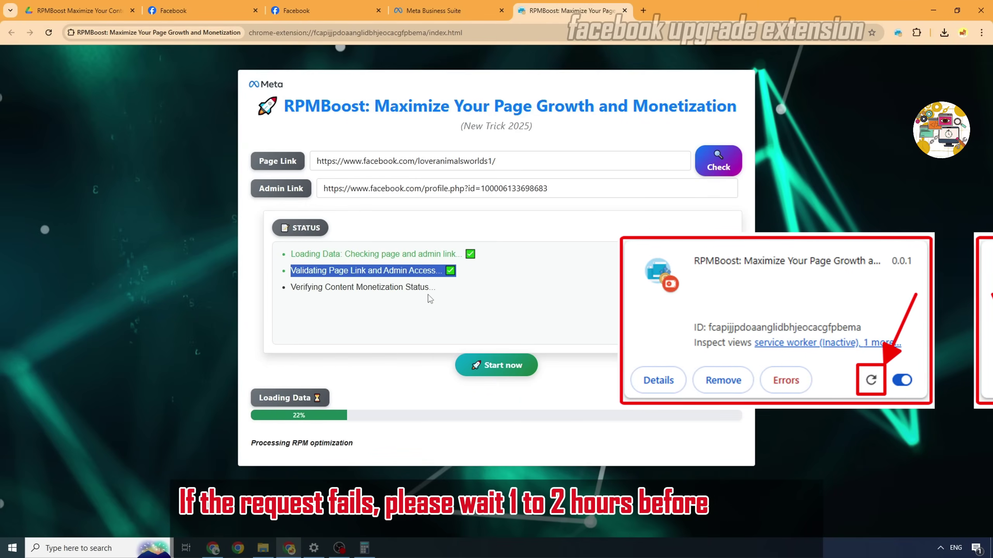
{"action": "left_click_drag", "start_coordinate": [283, 289], "coordinate": [449, 289]}
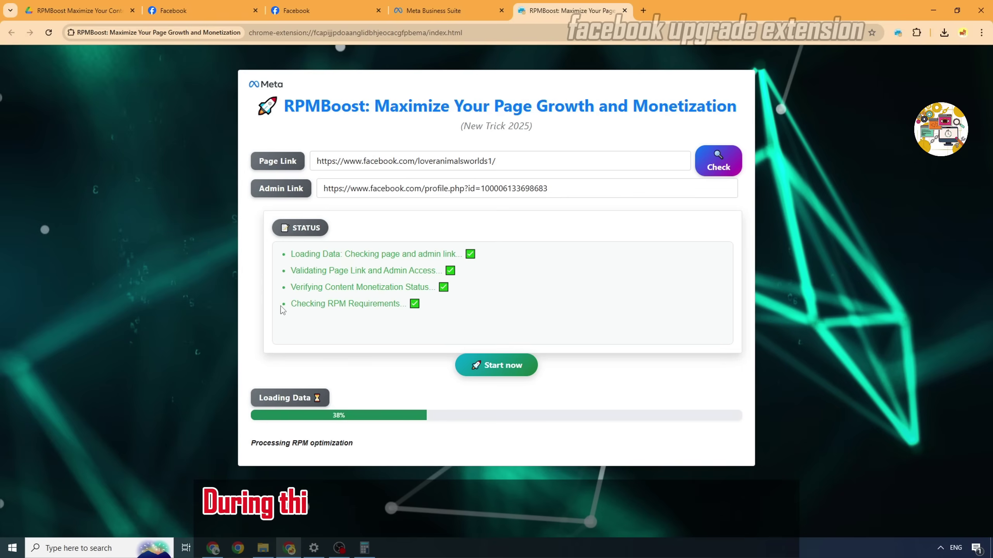
{"action": "left_click_drag", "start_coordinate": [281, 306], "coordinate": [429, 313]}
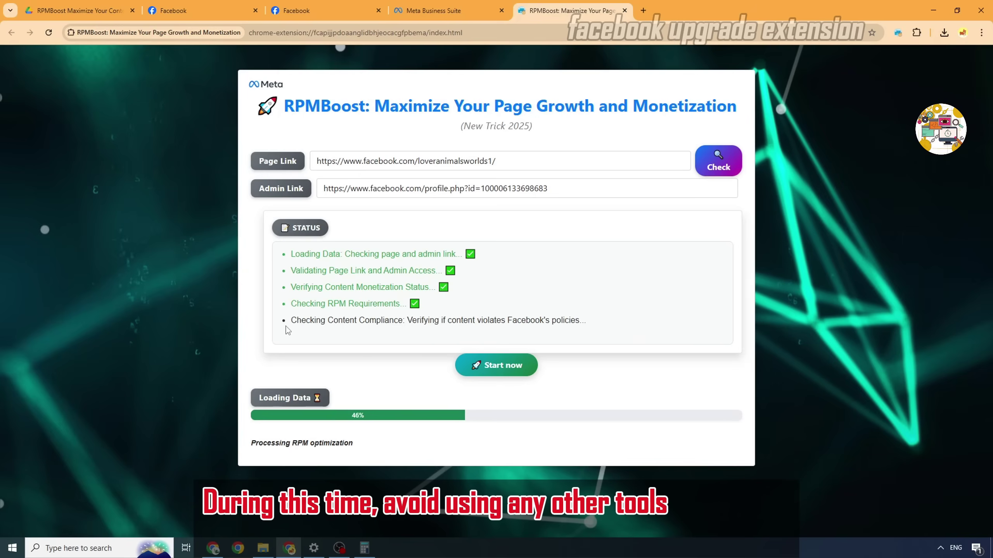
{"action": "left_click", "coordinate": [547, 313]}
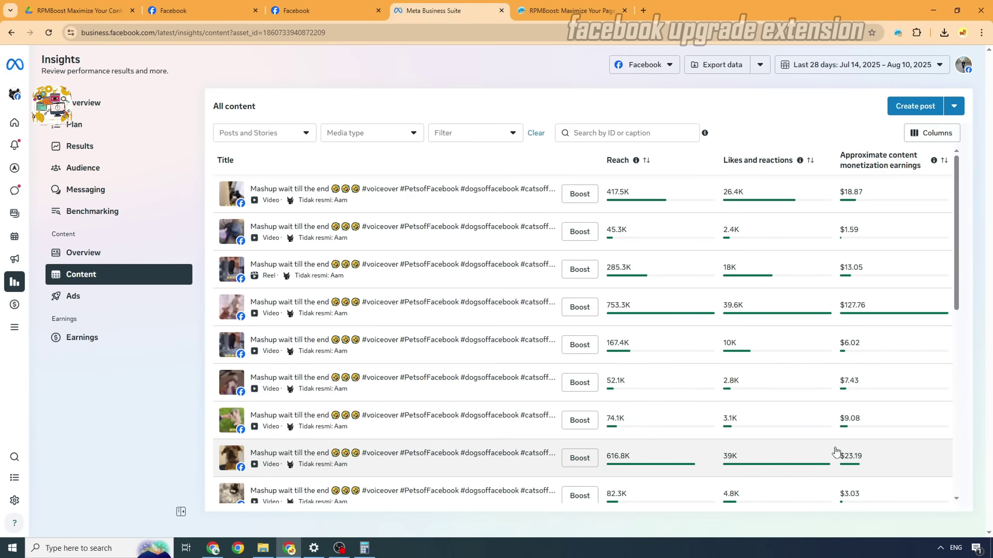
Step: Review the raised earnings figures: $638.80, $30.10 and $37.15
{"action": "scroll", "coordinate": [864, 426], "scroll_direction": "down", "scroll_amount": 5}
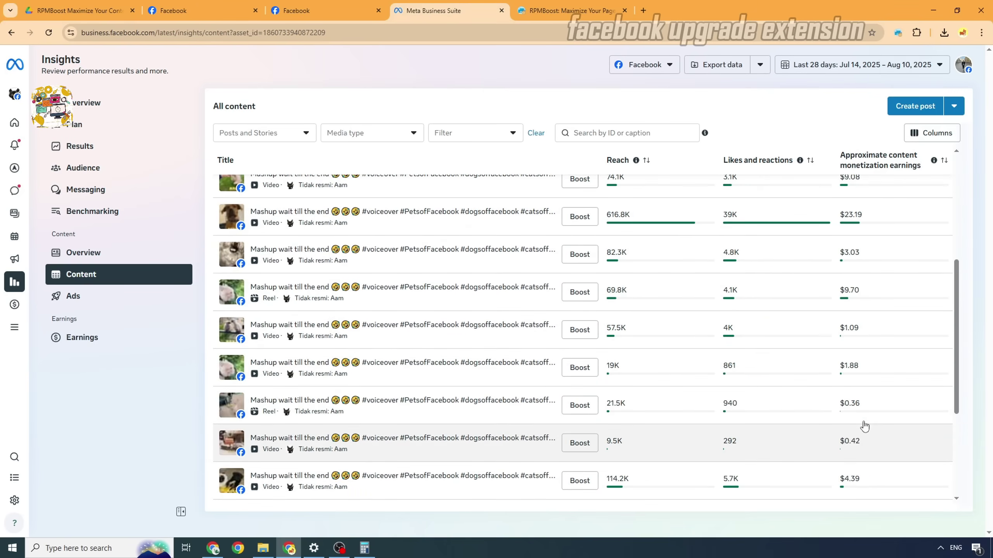
{"action": "scroll", "coordinate": [859, 456], "scroll_direction": "up", "scroll_amount": 5}
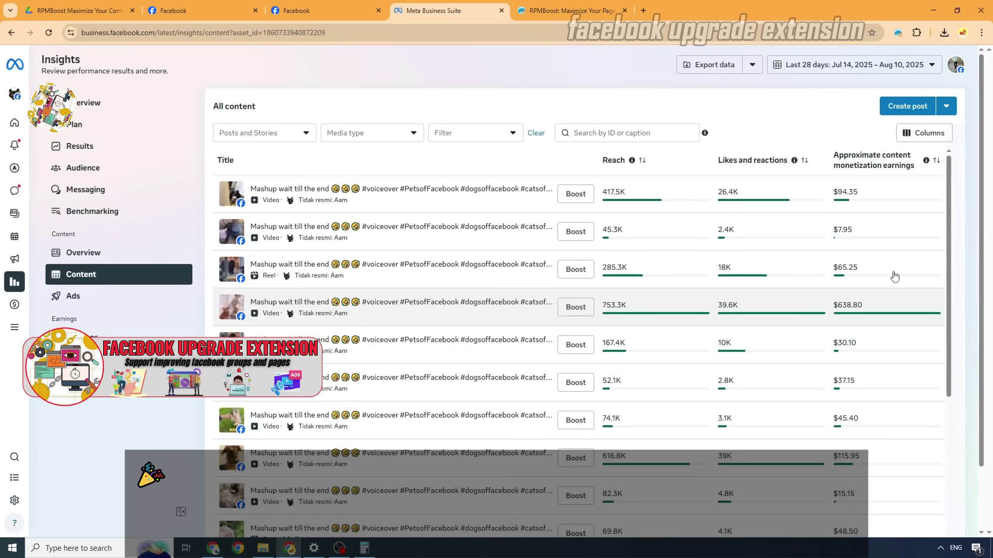
{"action": "double_click", "coordinate": [847, 307]}
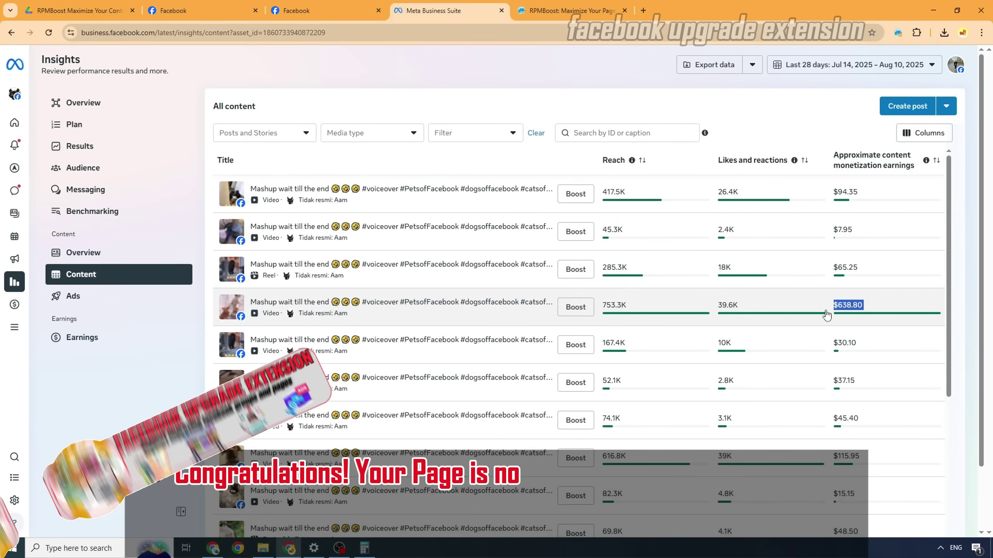
{"action": "double_click", "coordinate": [872, 341]}
{"action": "left_click_drag", "start_coordinate": [879, 383], "coordinate": [851, 381]}
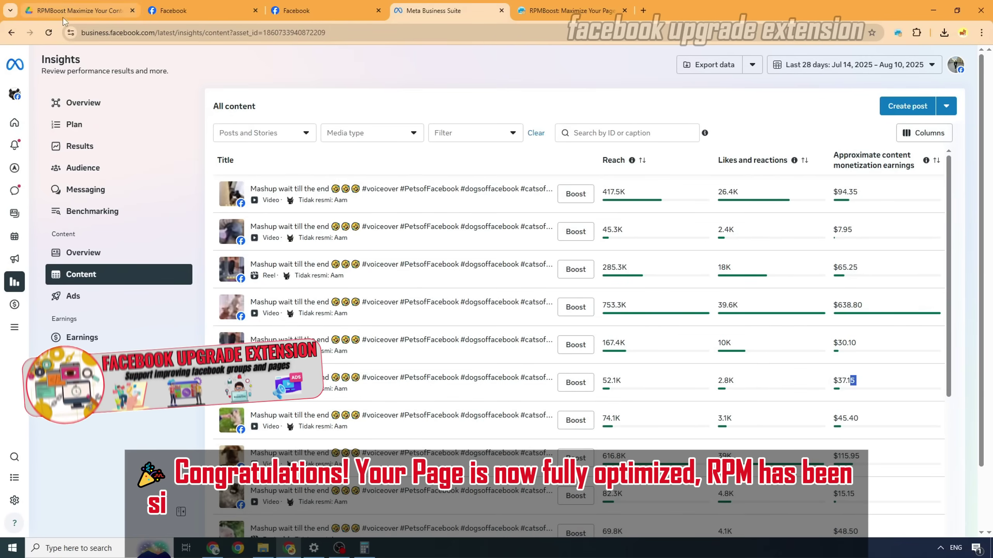
Step: Reload the insights, check the $94.35 figure and a video's details, then bring up Calculator
{"action": "left_click", "coordinate": [49, 34]}
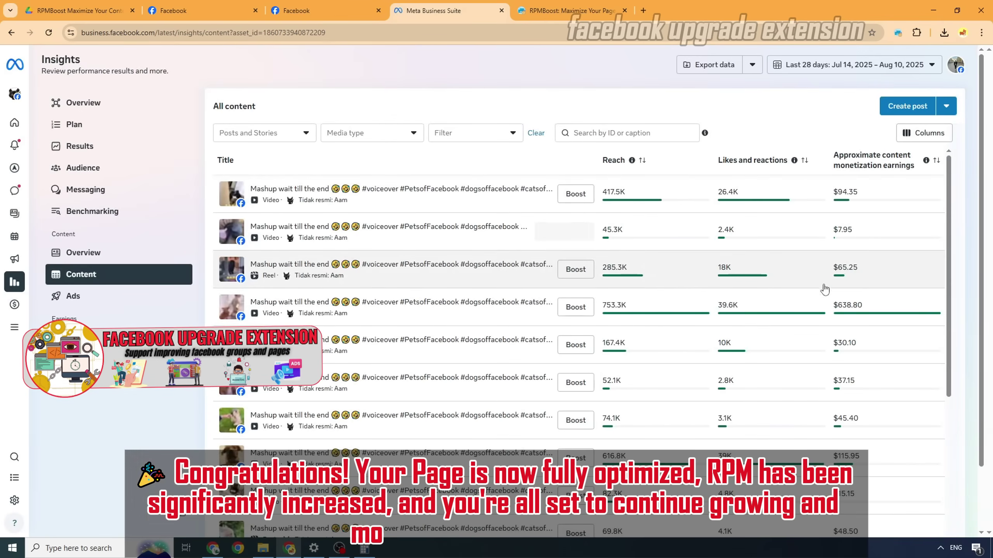
{"action": "double_click", "coordinate": [846, 192]}
{"action": "left_click", "coordinate": [871, 245]}
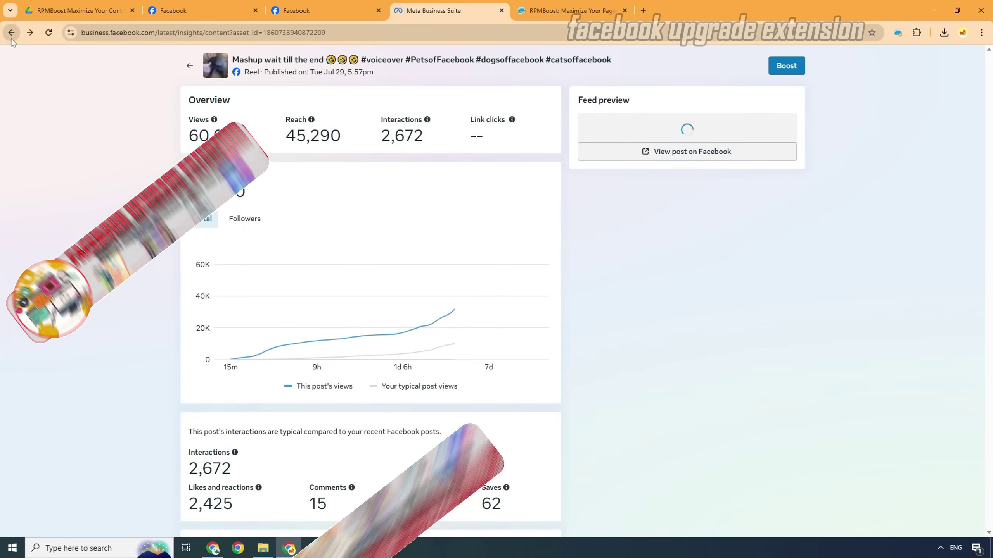
{"action": "left_click", "coordinate": [11, 33]}
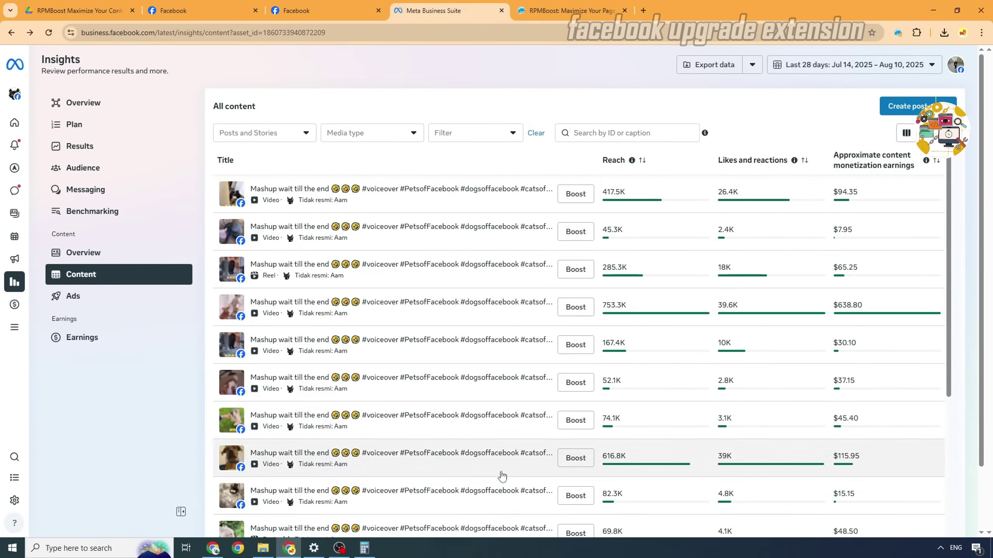
{"action": "left_click", "coordinate": [364, 547]}
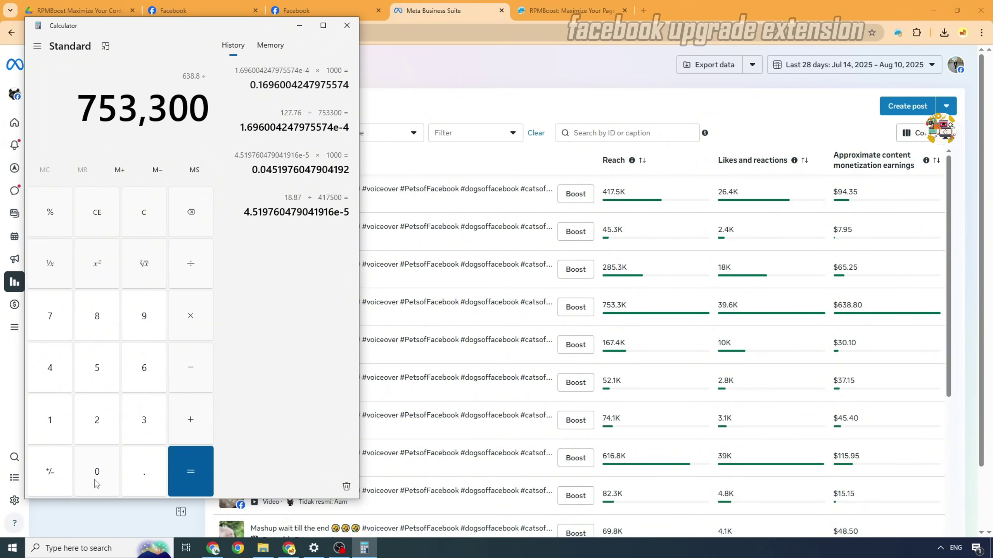
Step: Compute 638.8 ÷ 753,300 × 1000 to get an RPM of about 0.848
{"action": "left_click", "coordinate": [200, 496]}
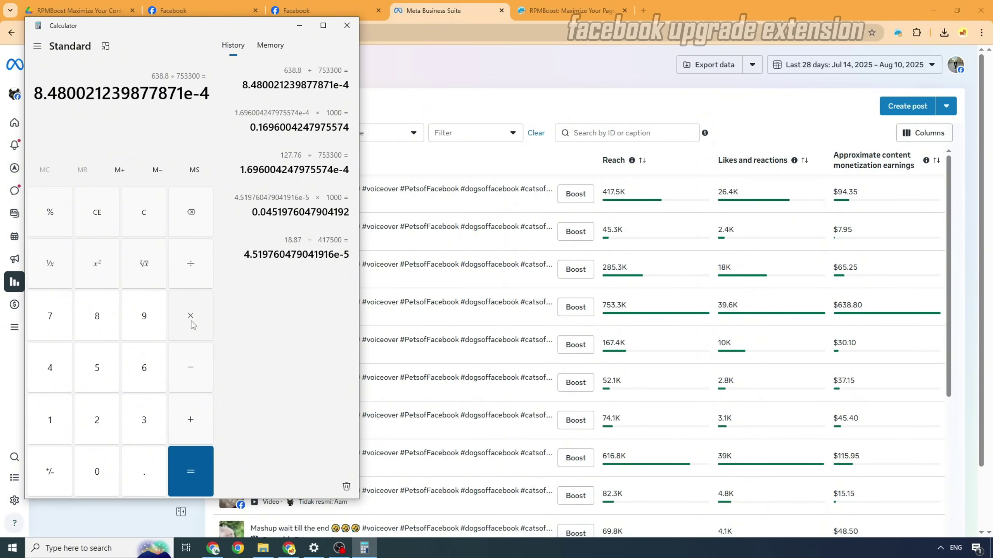
{"action": "left_click", "coordinate": [191, 323]}
{"action": "left_click", "coordinate": [49, 420]}
{"action": "left_click", "coordinate": [97, 471]}
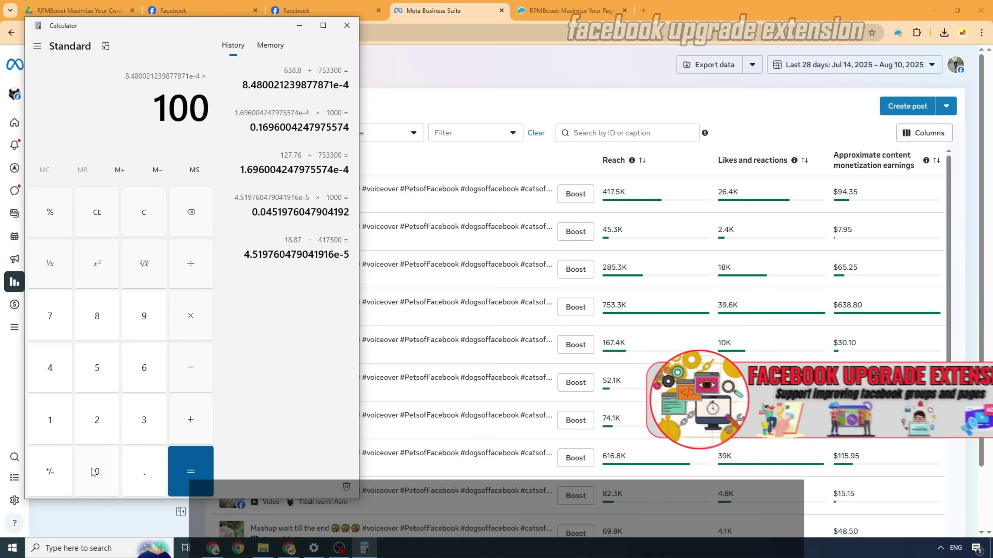
{"action": "left_click", "coordinate": [97, 471]}
{"action": "left_click", "coordinate": [203, 475]}
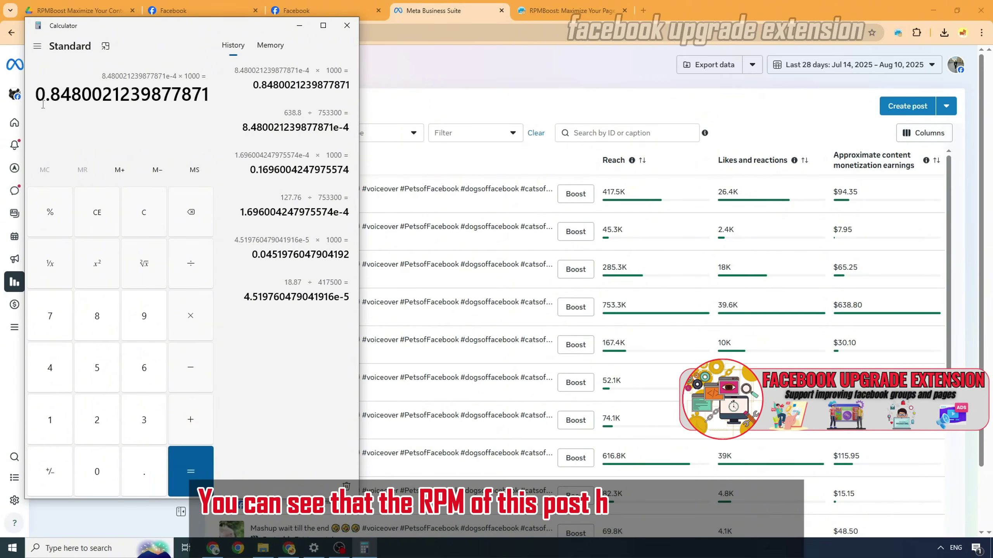
Step: Highlight the 0.848 RPM result, then clear the highlight and close Calculator
{"action": "mouse_move", "coordinate": [36, 94]}
{"action": "left_mouse_down"}
{"action": "mouse_move", "coordinate": [81, 98]}
{"action": "mouse_move", "coordinate": [62, 95]}
{"action": "left_mouse_up"}
{"action": "left_click", "coordinate": [85, 99]}
{"action": "left_click", "coordinate": [51, 95]}
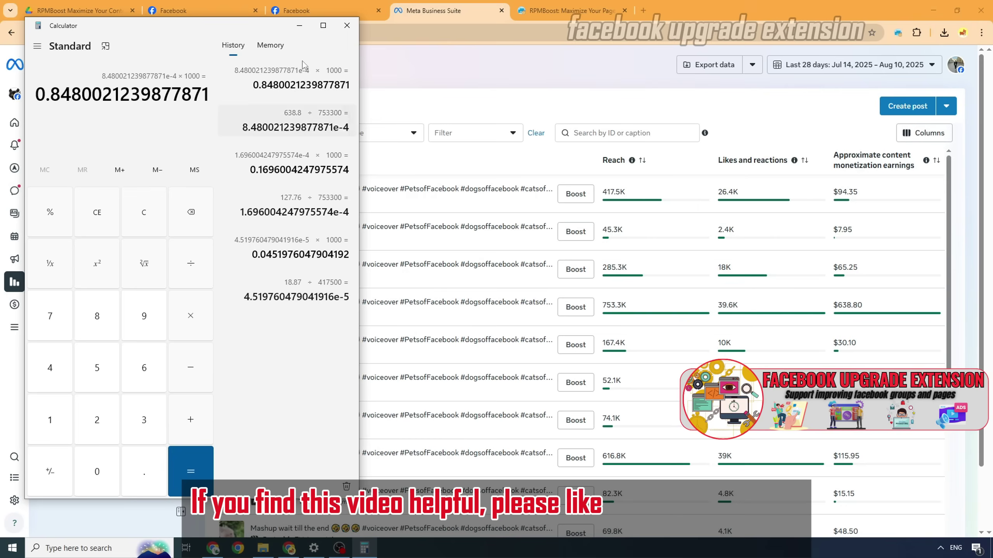
{"action": "left_click", "coordinate": [347, 25]}
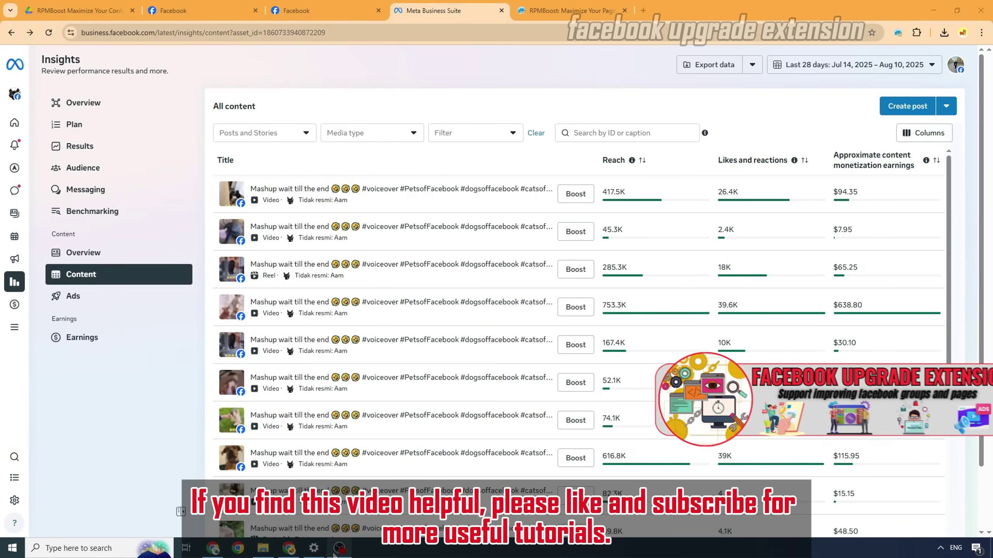